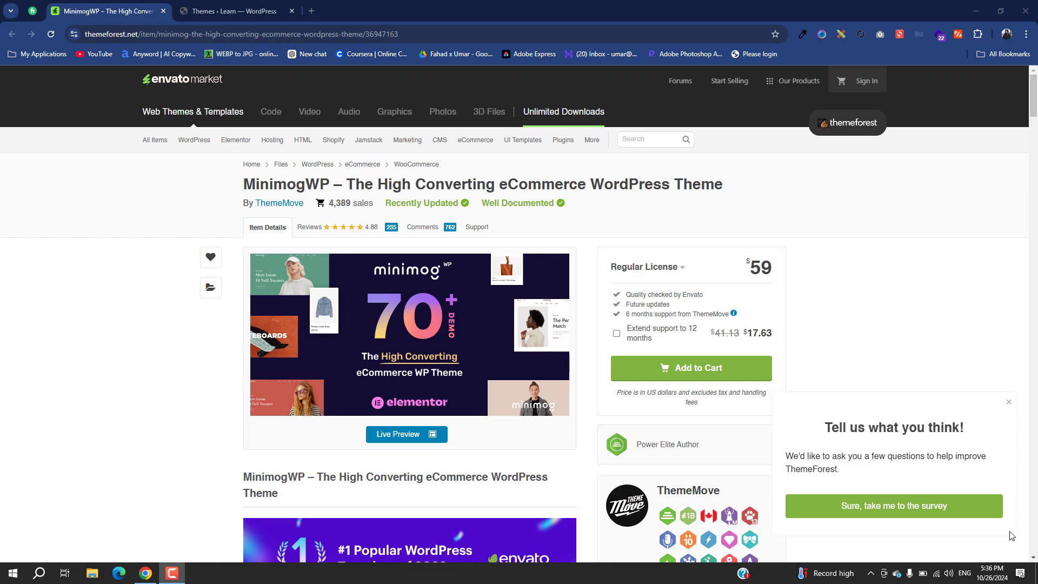
Dismiss the survey prompt and review the MinimogWP theme's item details, updated Megastore demos and compatibility information.
scroll(1010, 536, down, 4)
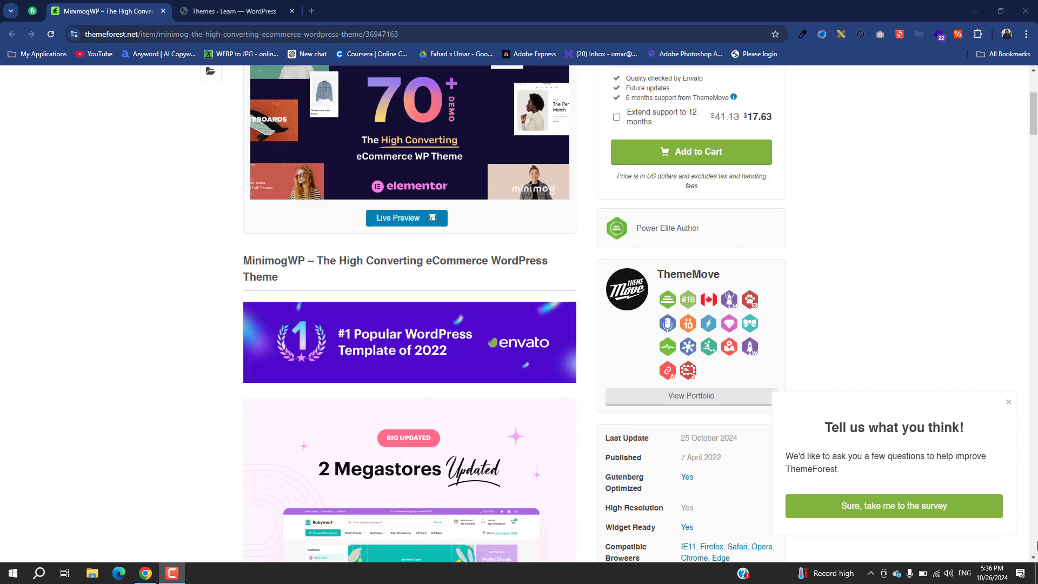
click(1008, 403)
scroll(910, 416, down, 9)
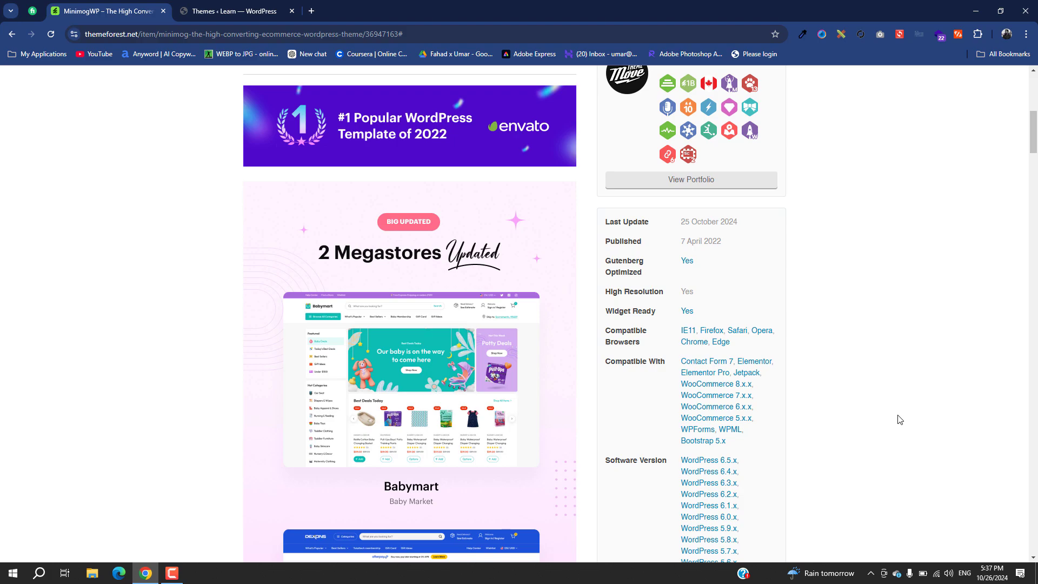
scroll(294, 234, up, 6)
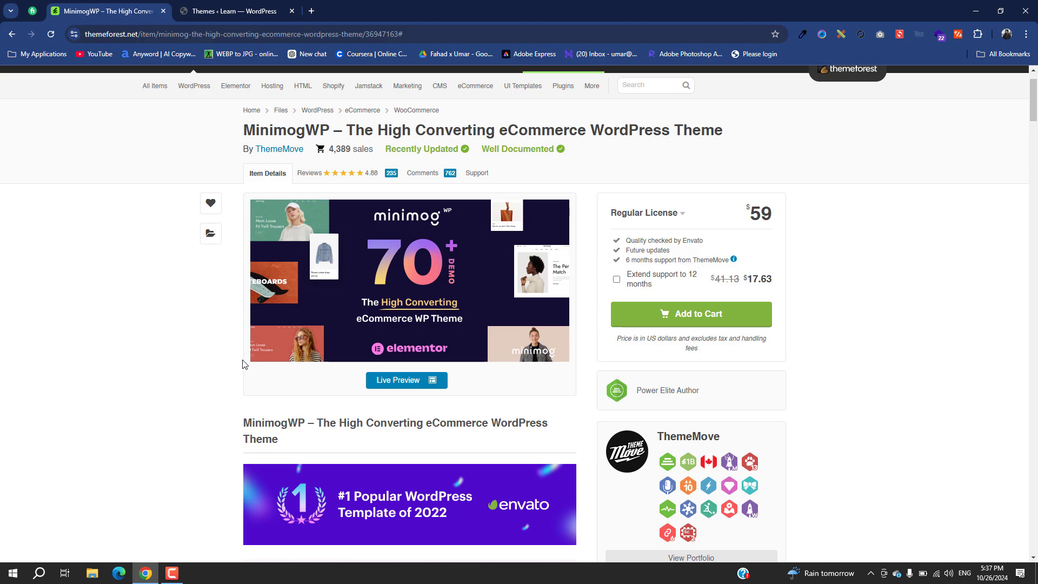
scroll(243, 364, down, 6)
scroll(243, 365, down, 2)
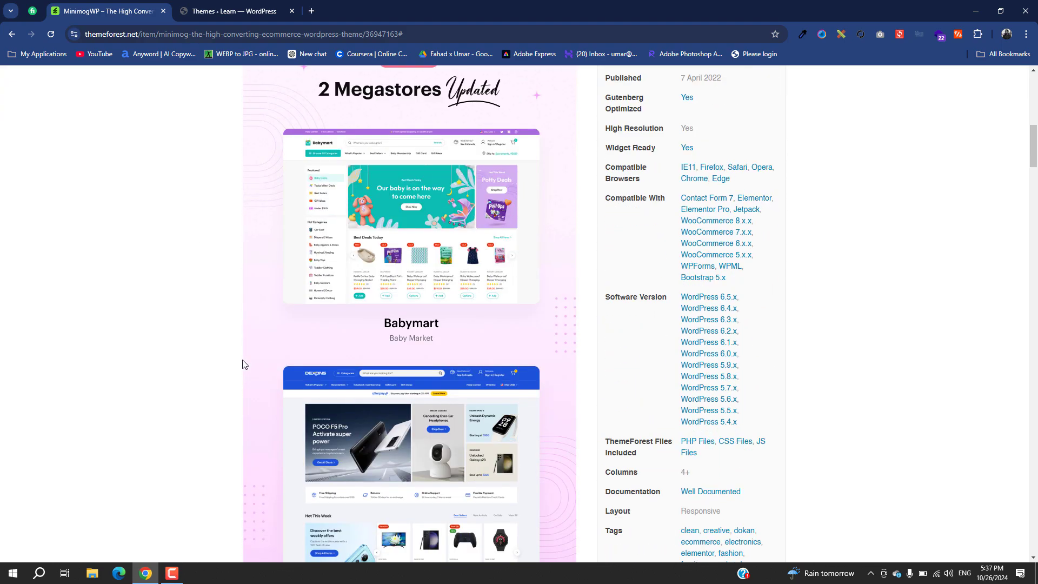
scroll(242, 364, down, 1)
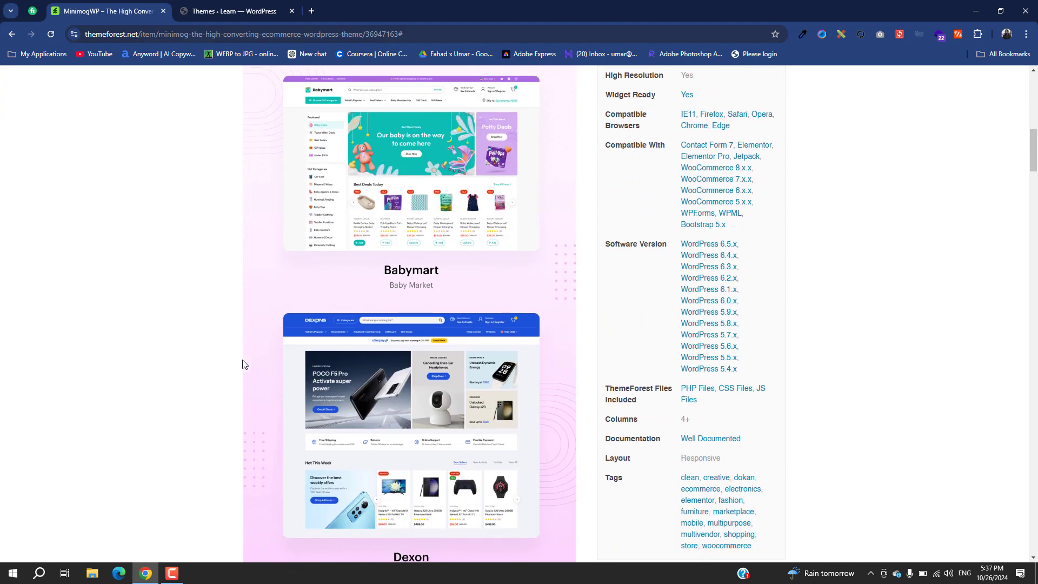
scroll(242, 364, down, 4)
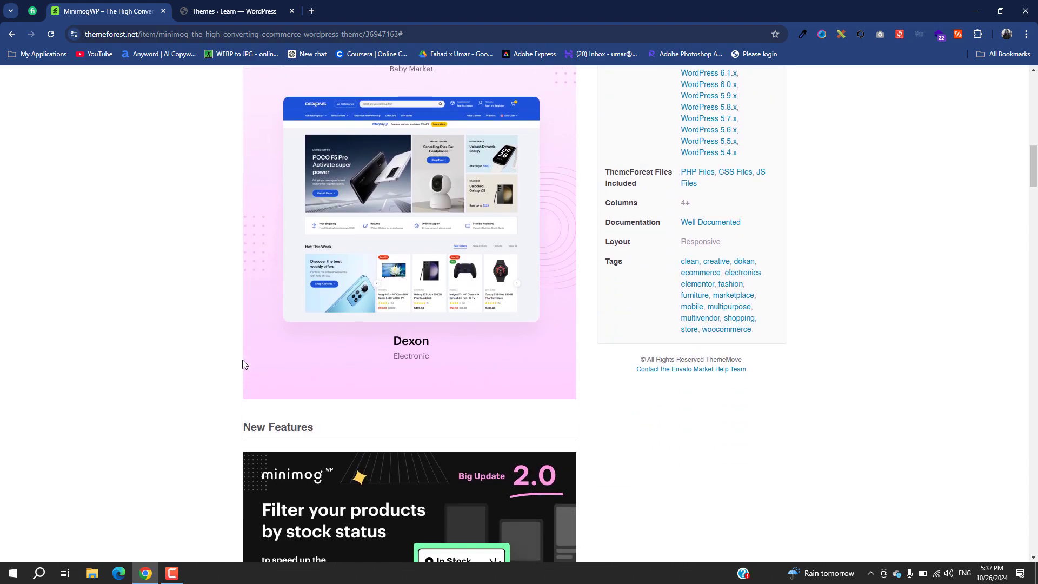
scroll(242, 365, up, 15)
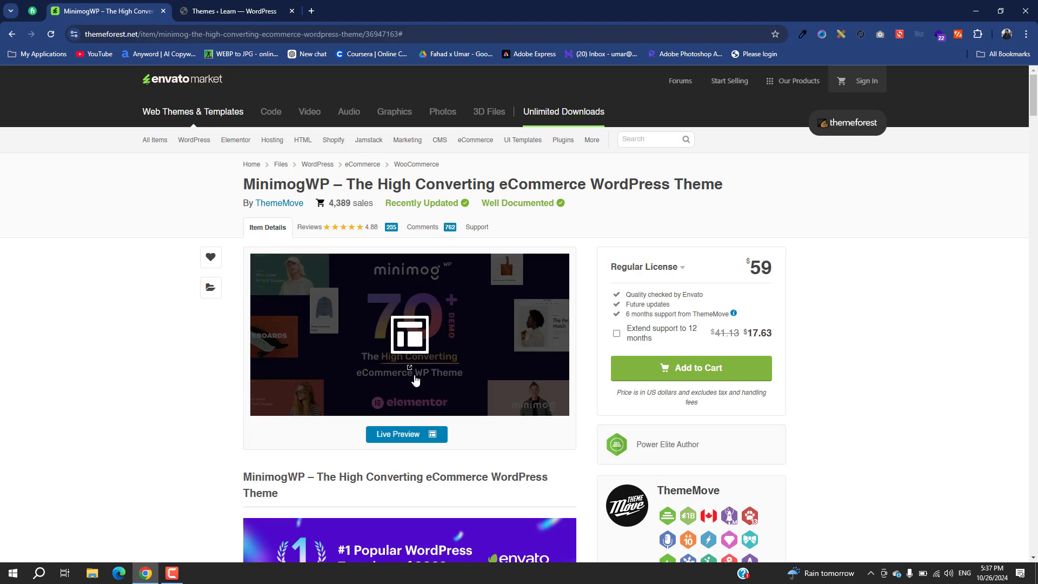
Open the MinimogWP theme's live preview and examine its features, setup instructions and Big UX Template Libraries.
click(423, 332)
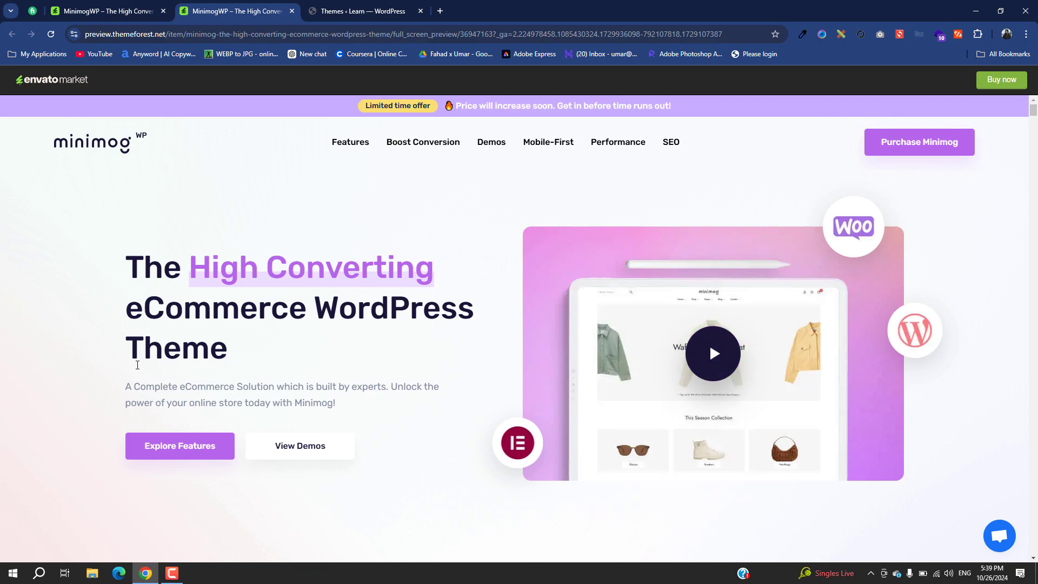
scroll(136, 366, down, 7)
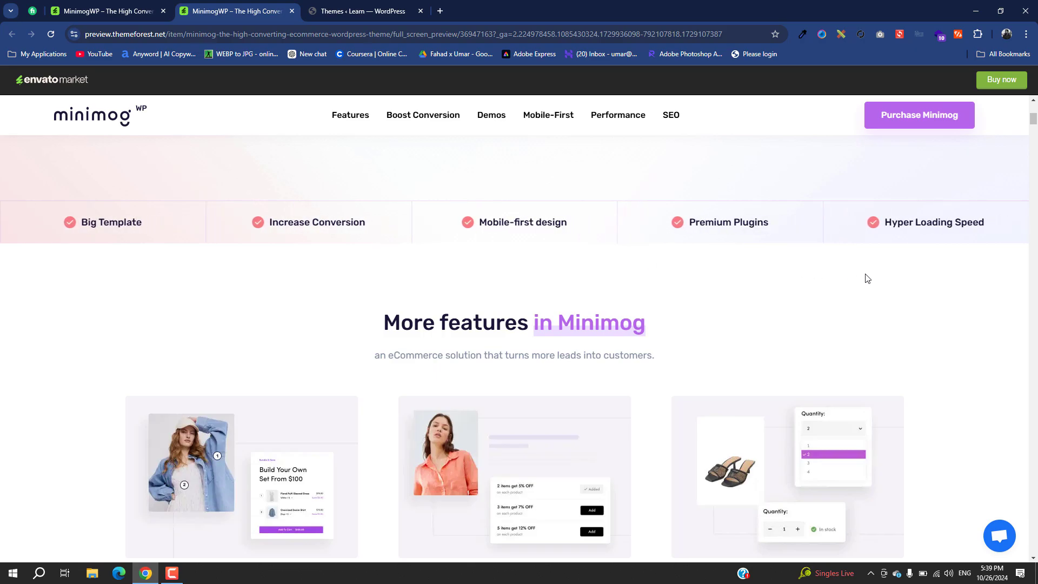
scroll(1036, 341, down, 5)
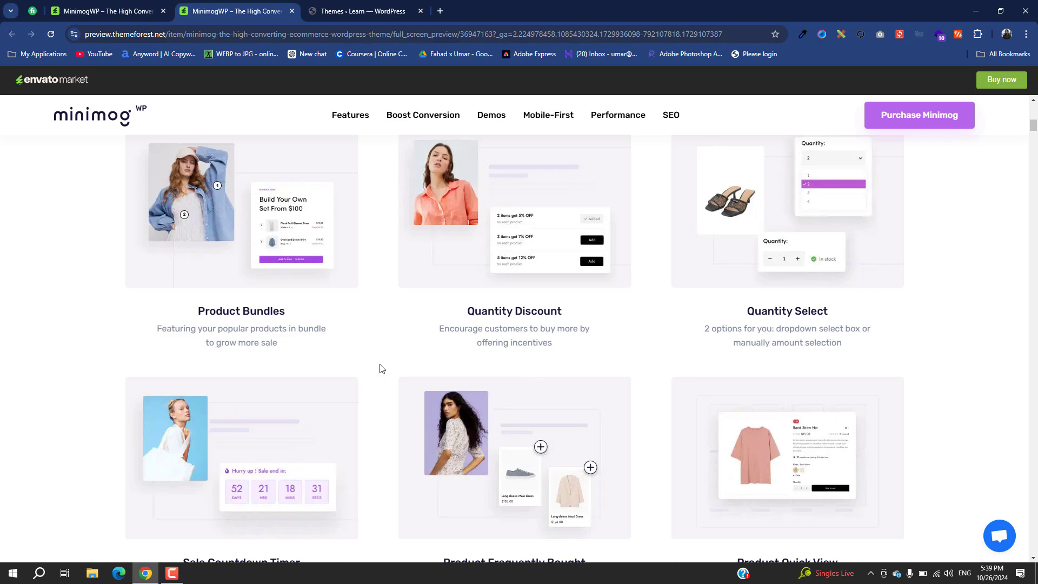
scroll(380, 367, down, 15)
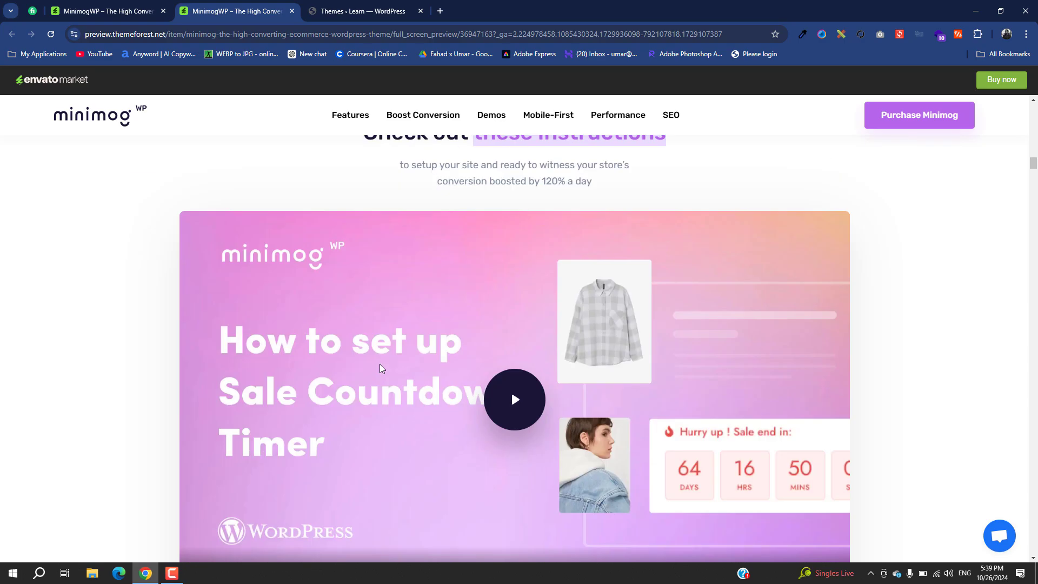
scroll(380, 367, down, 1)
scroll(380, 368, down, 10)
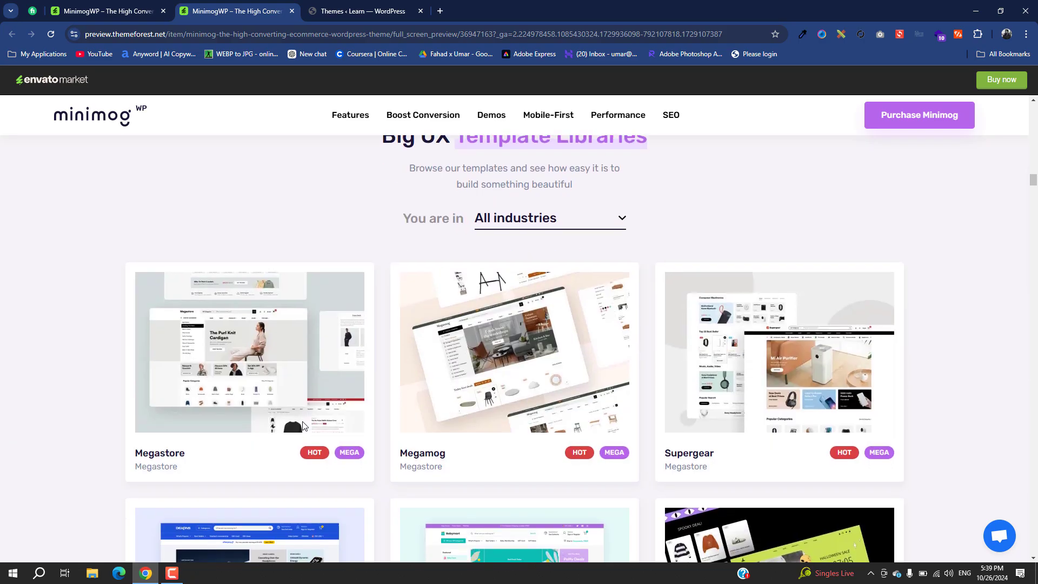
scroll(303, 425, down, 3)
scroll(472, 416, up, 3)
scroll(472, 416, up, 2)
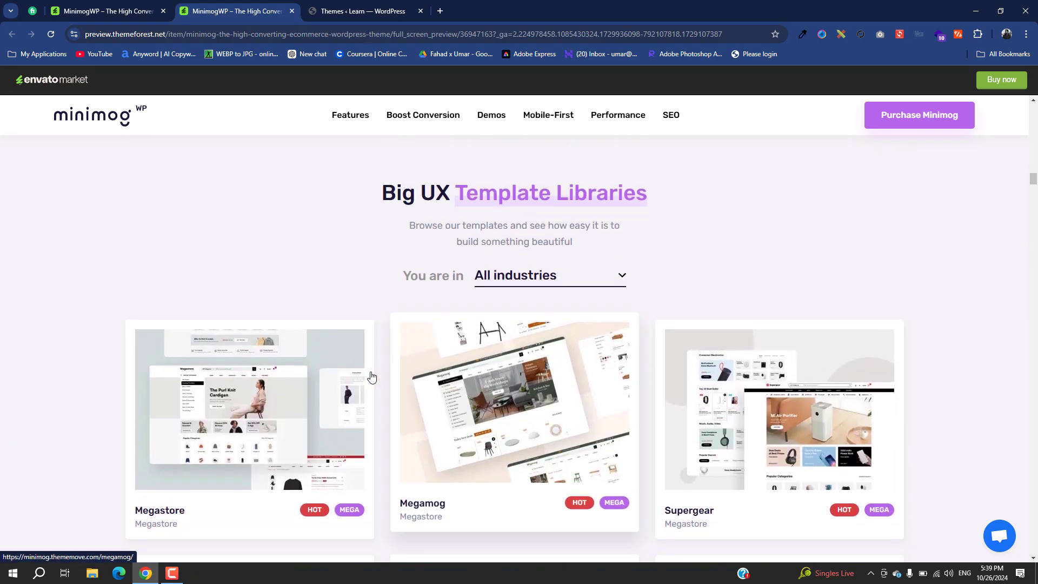
Check which industries the template library can be filtered by, leaving the filter on All industries, and look over the demos.
click(623, 280)
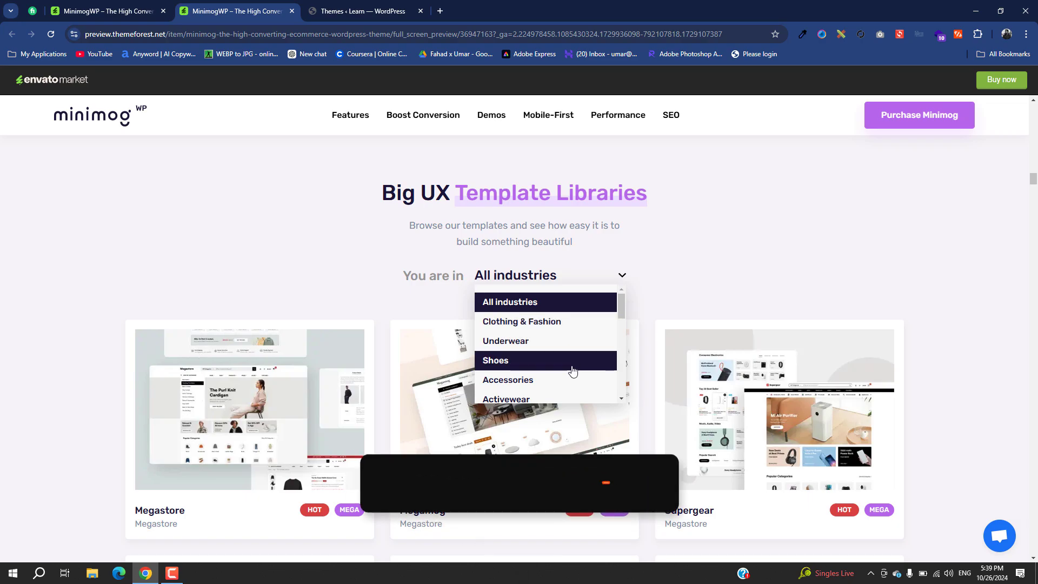
scroll(572, 370, down, 2)
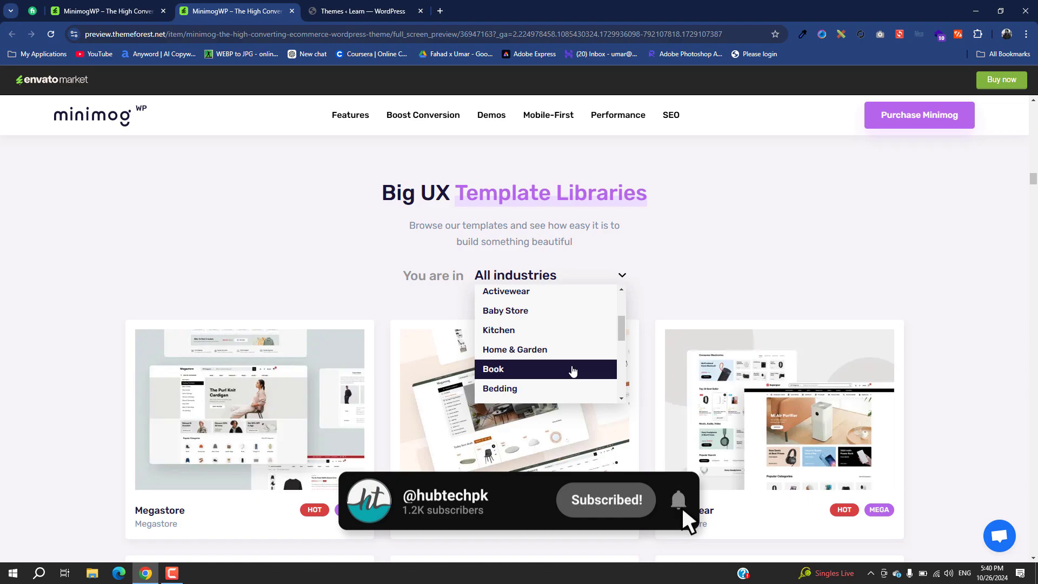
scroll(574, 370, down, 1)
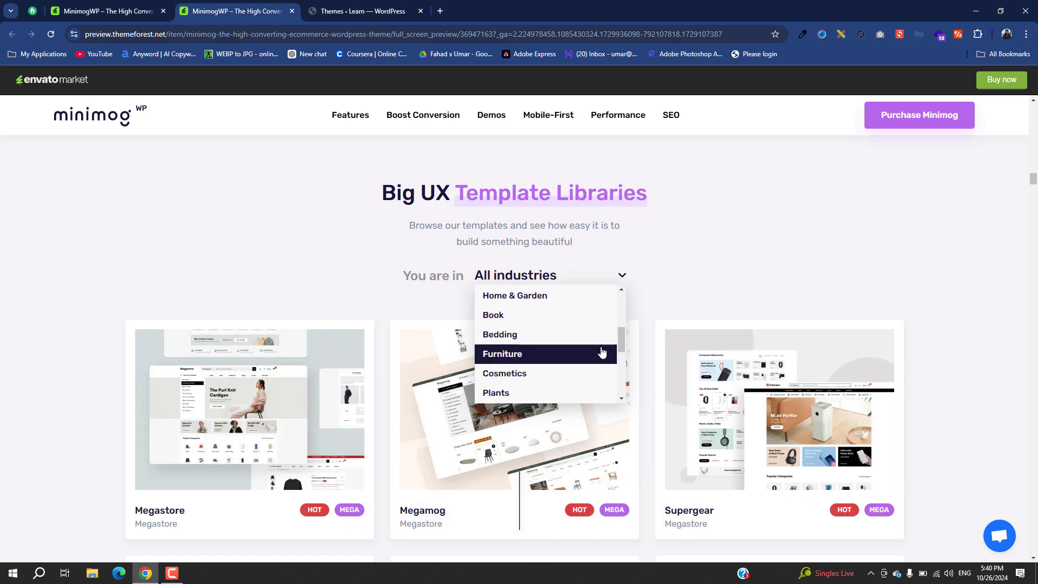
click(834, 286)
scroll(1030, 404, down, 6)
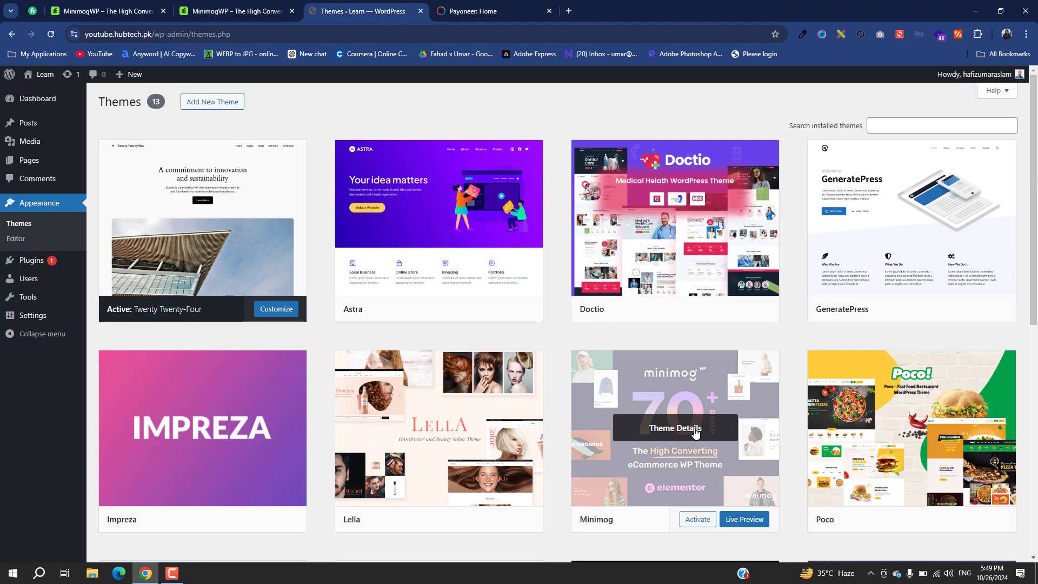
Activate the Minimog theme on the WordPress site and begin installing its required and recommended plugins.
click(697, 520)
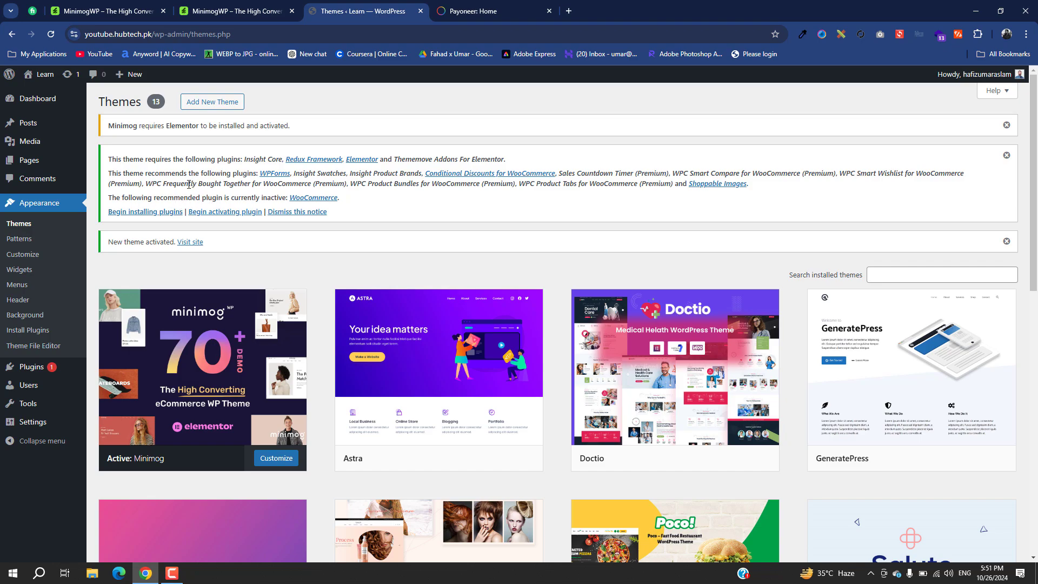
click(151, 216)
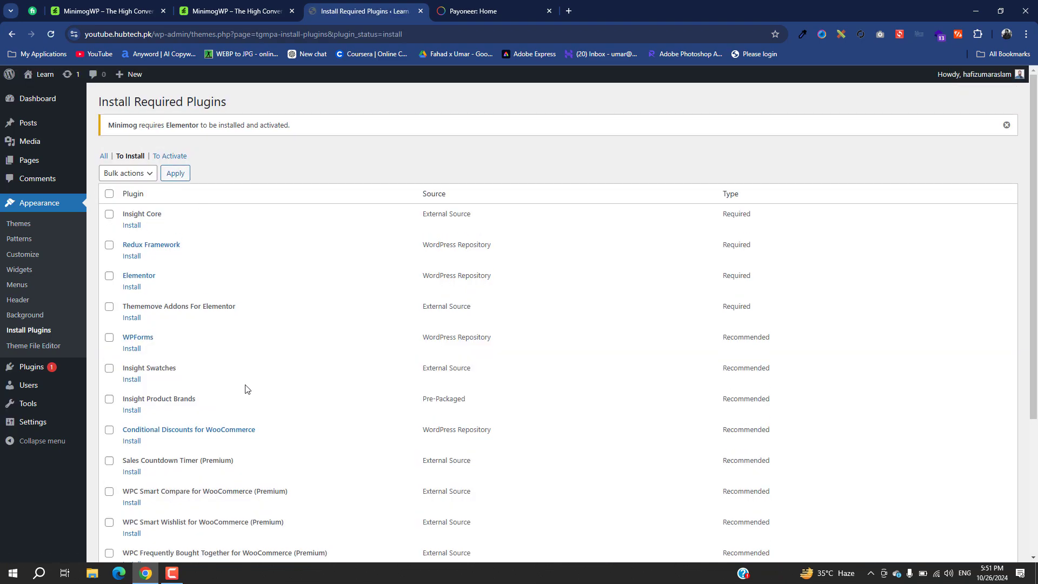
Bulk install all the plugins listed for the Minimog theme.
click(109, 195)
click(137, 174)
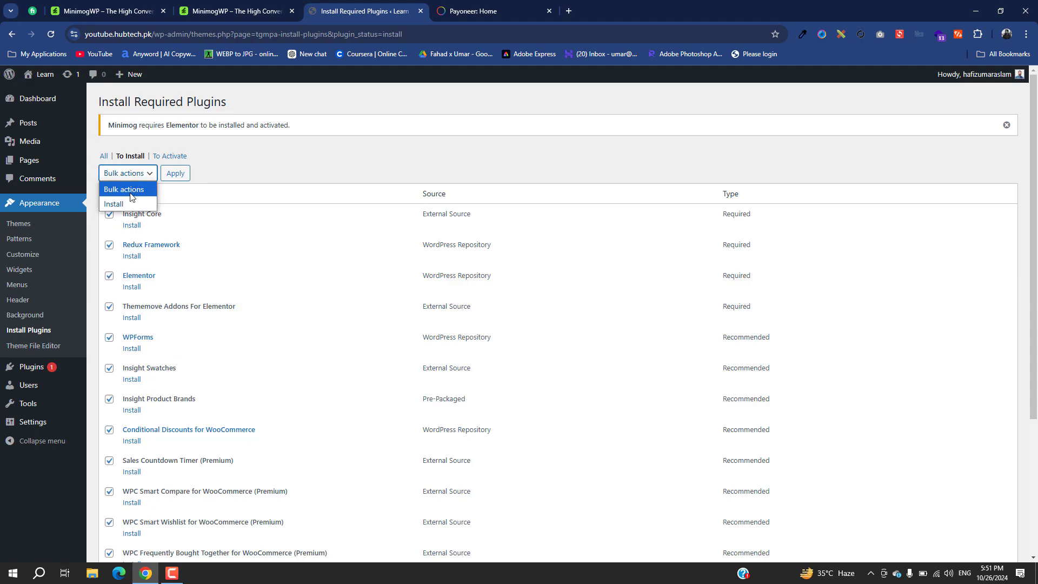
click(125, 204)
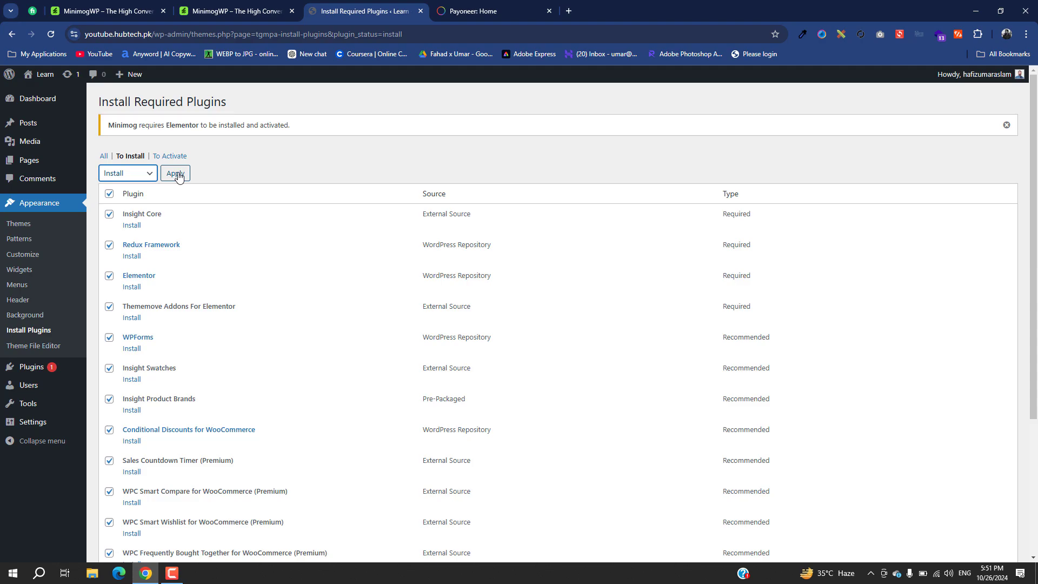
click(176, 174)
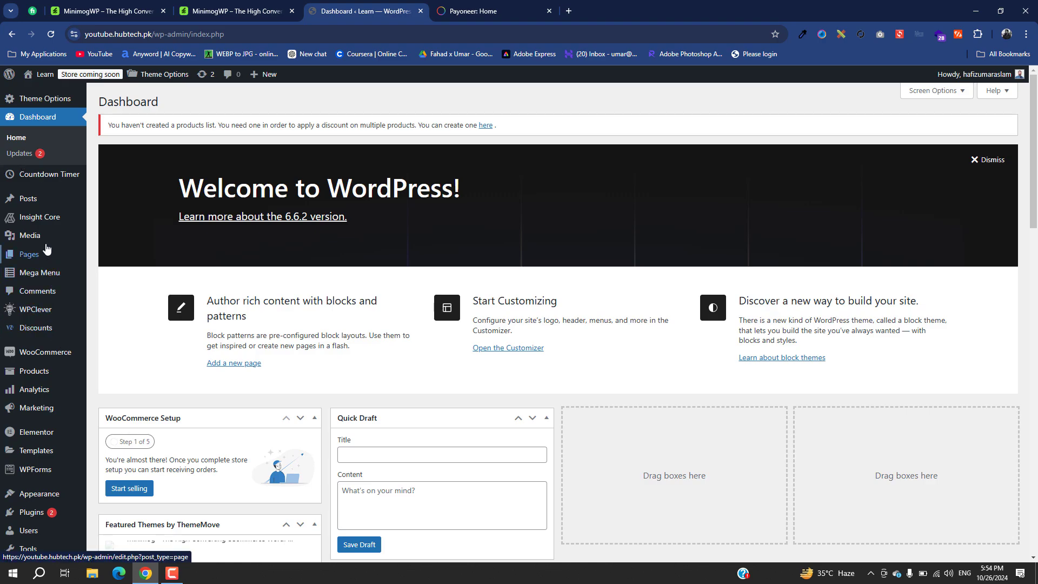
Browse the Insight Core demo packages and import the Food & Drink demo.
mouse_move(44, 230)
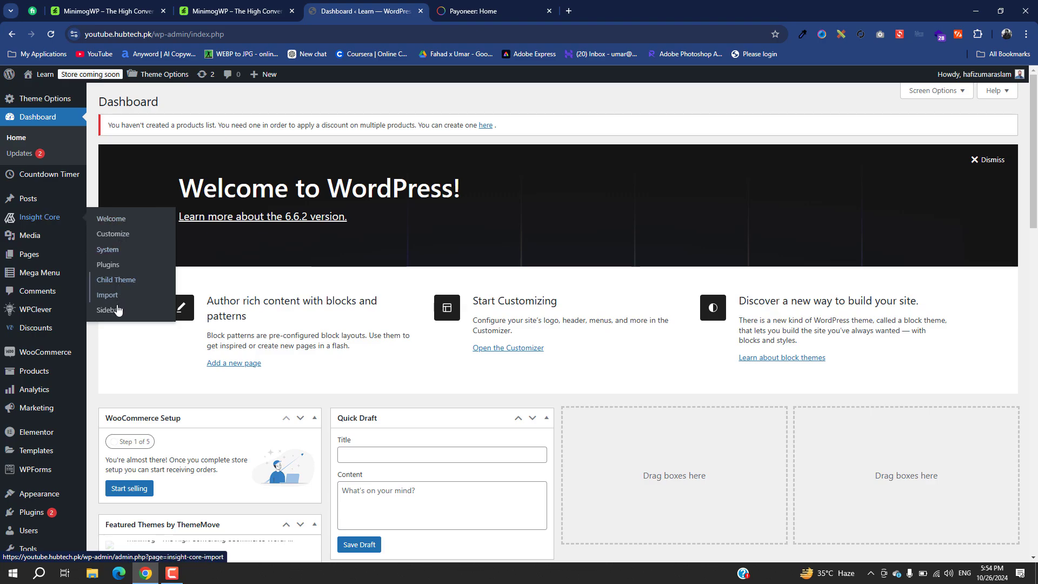
click(115, 300)
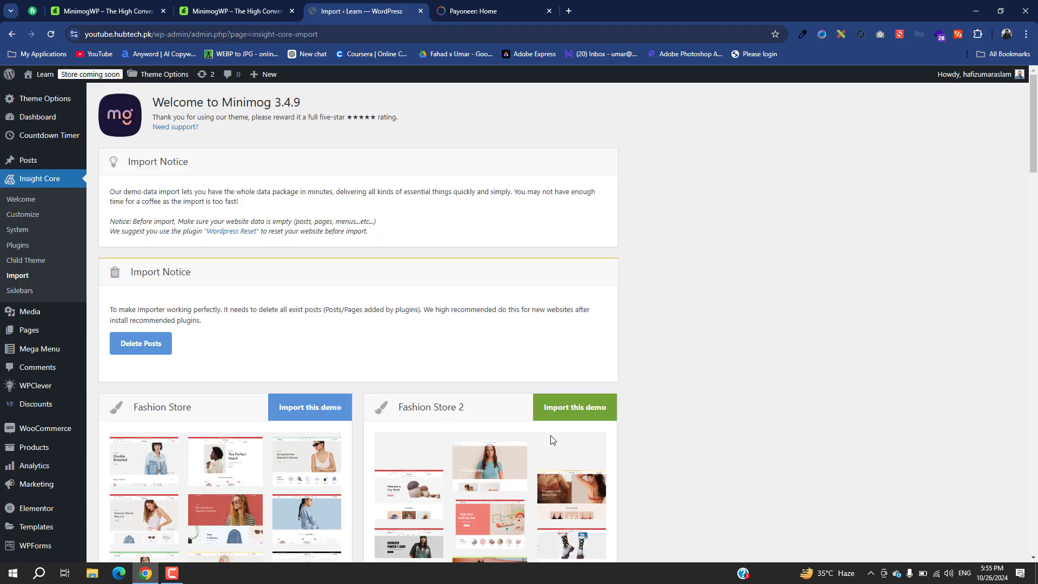
scroll(370, 508, down, 2)
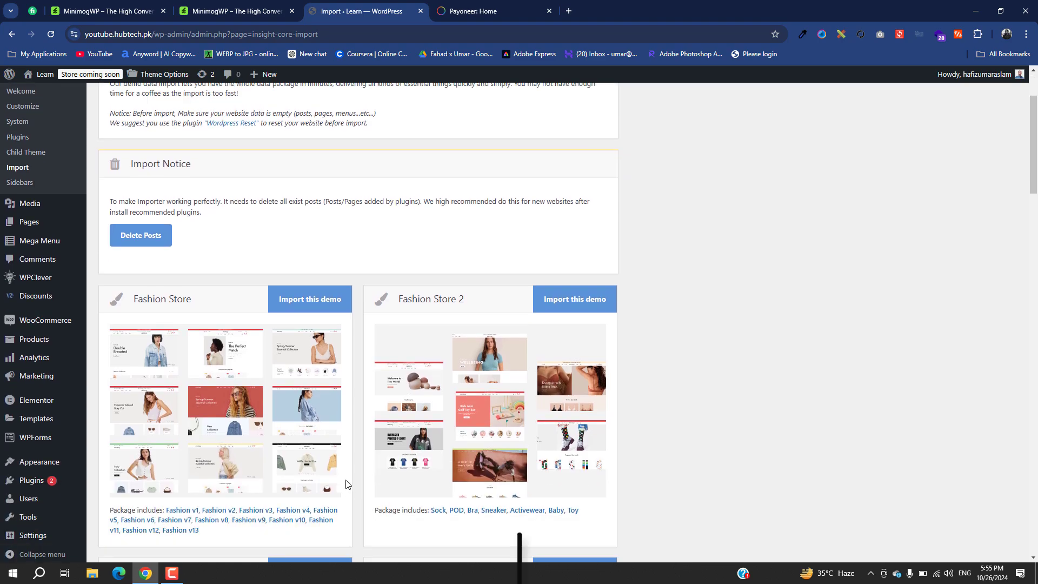
scroll(519, 545, down, 4)
scroll(313, 295, down, 2)
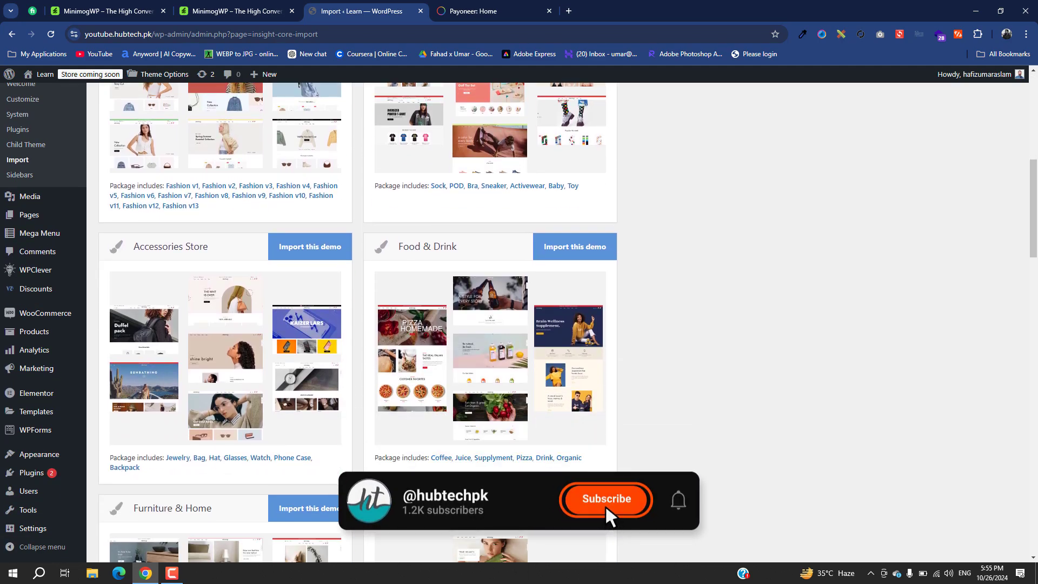
scroll(479, 232, up, 2)
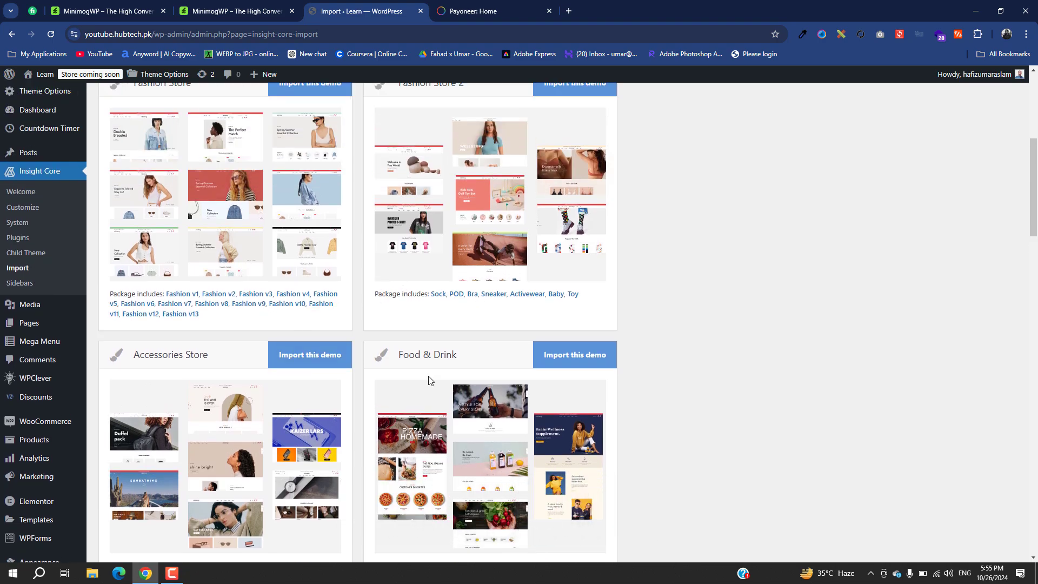
scroll(454, 367, down, 3)
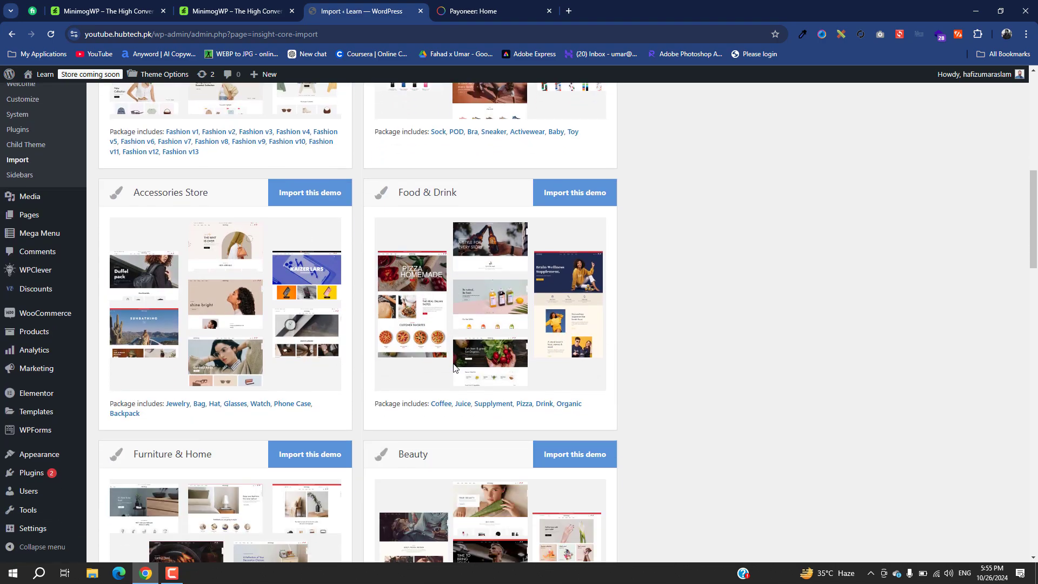
click(592, 199)
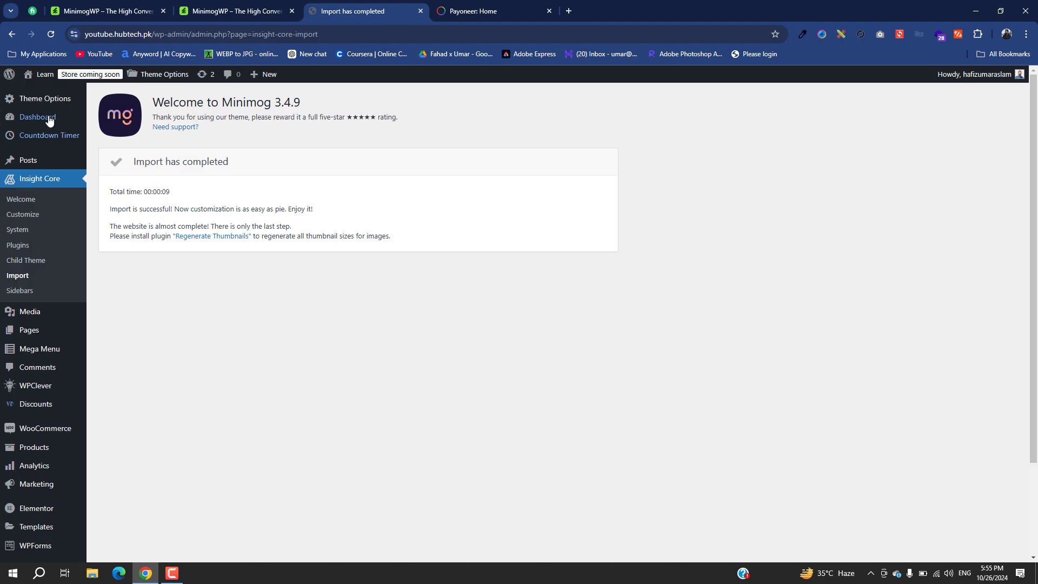
Open the live site in a new tab and examine the homepage's banner, product sections and navigation.
mouse_move(43, 75)
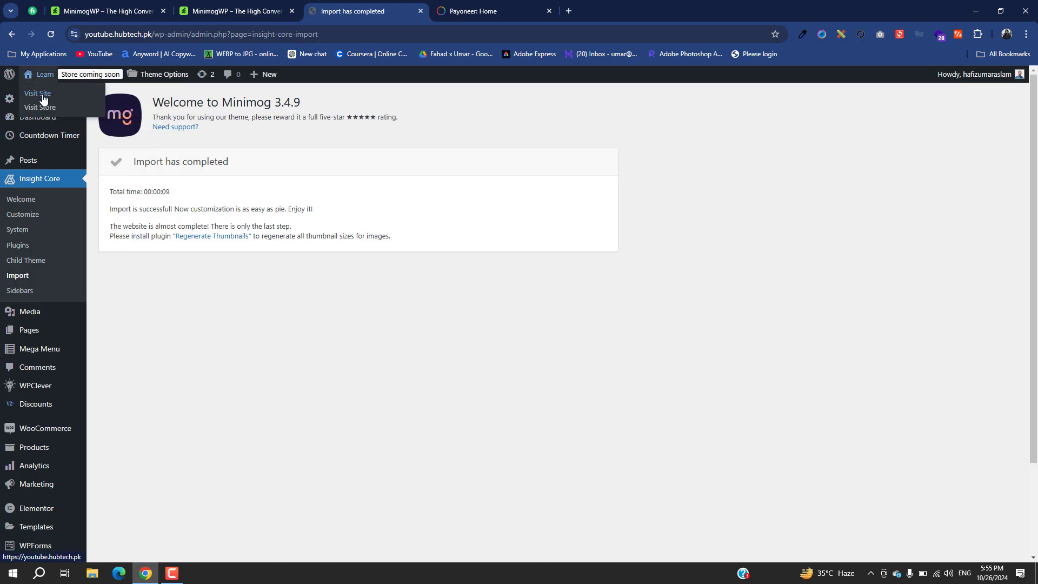
middle_click(44, 100)
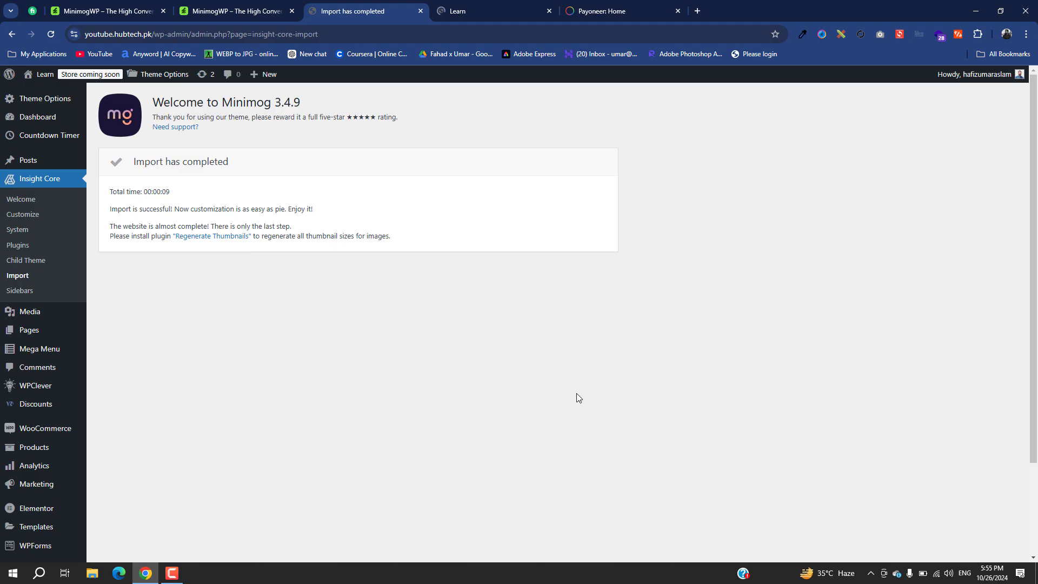
click(457, 11)
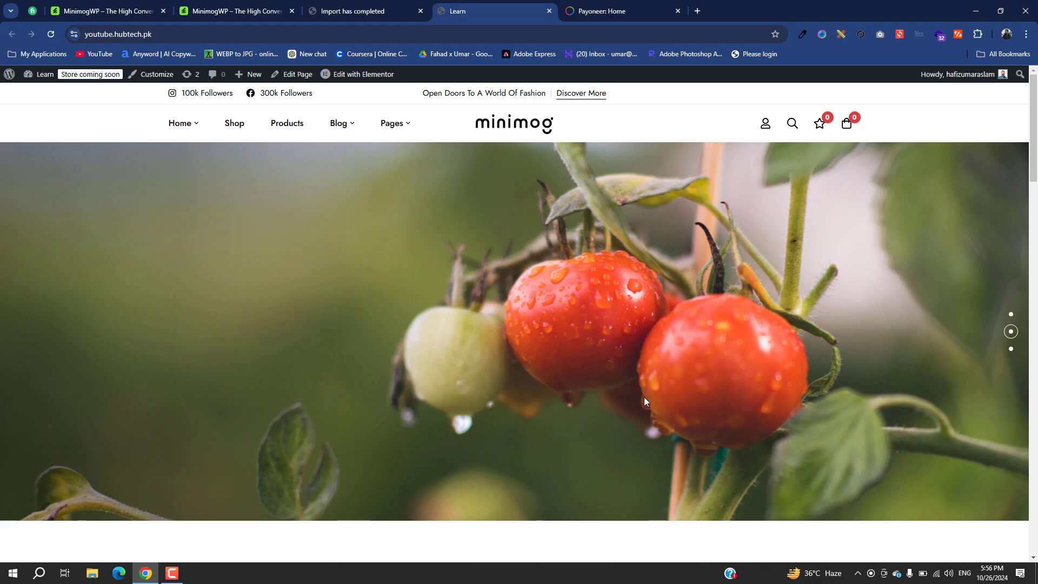
scroll(644, 396, down, 4)
scroll(644, 401, down, 5)
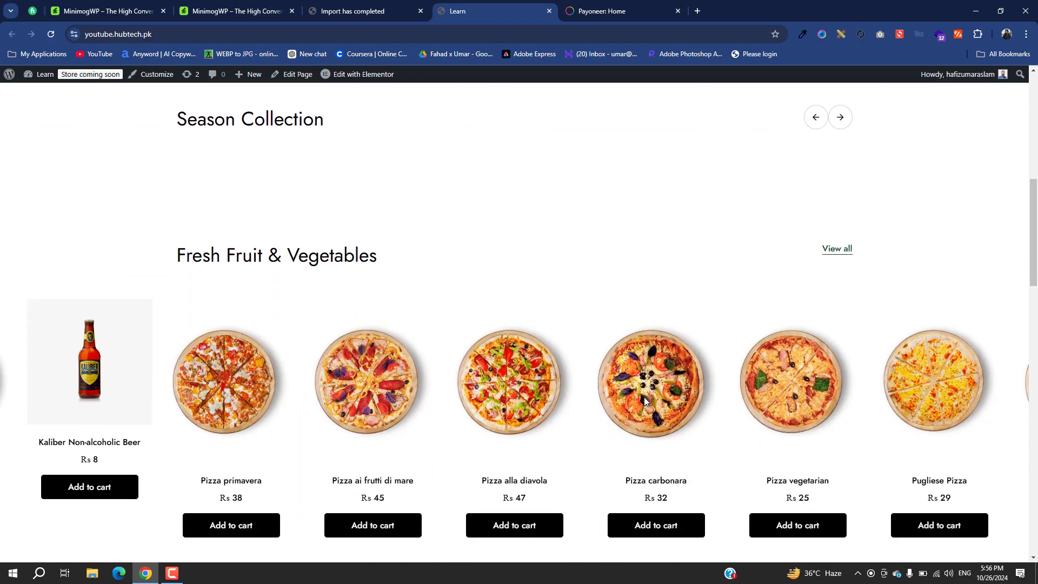
scroll(643, 401, up, 2)
scroll(196, 388, up, 7)
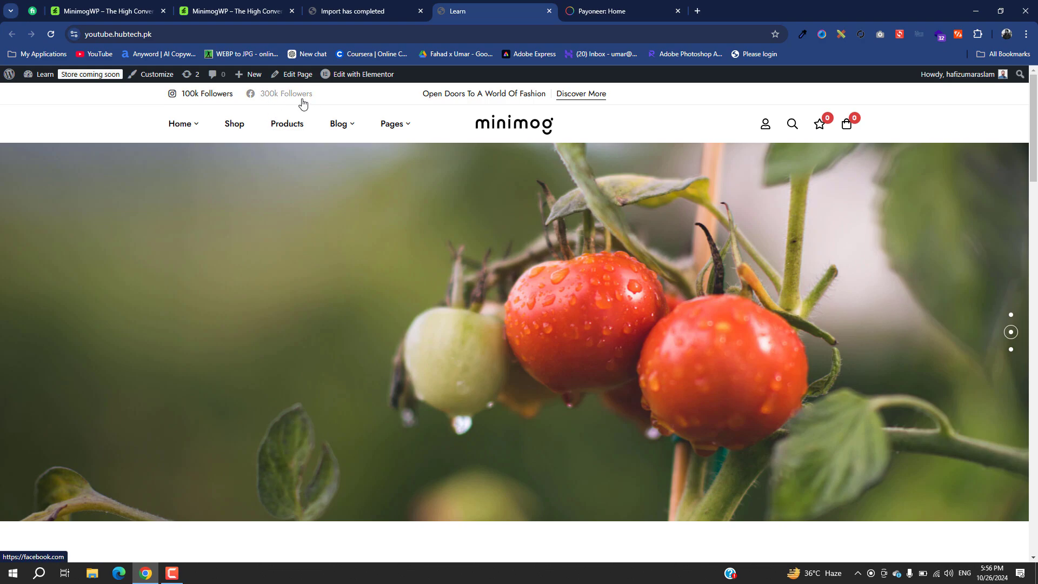
mouse_move(179, 133)
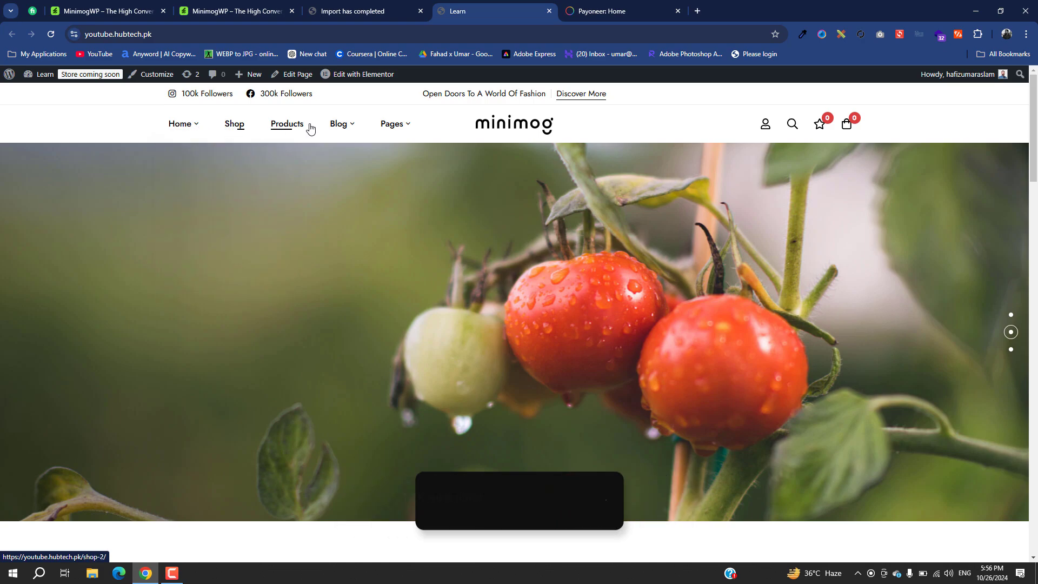
Examine the site's Pages submenu and review the homepage from Season Collection through Store Cupboard and Why Vegabite? to the footer.
mouse_move(402, 126)
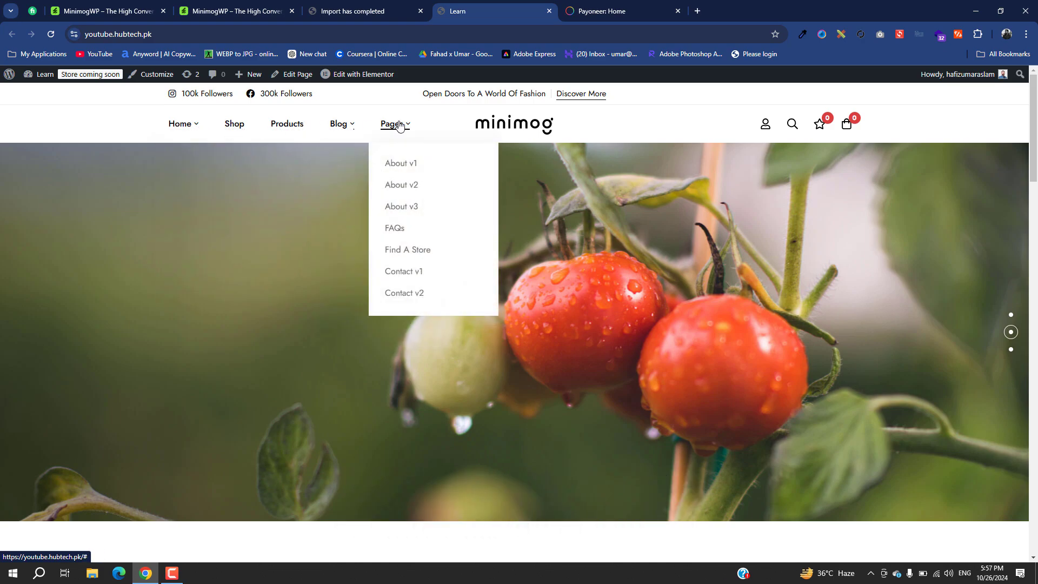
scroll(454, 342, down, 8)
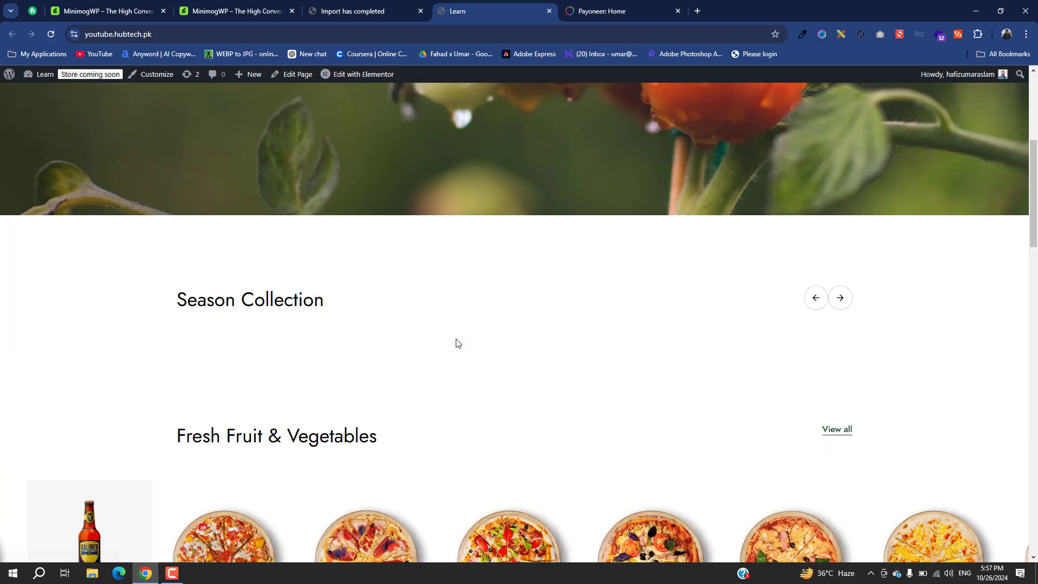
scroll(456, 342, down, 5)
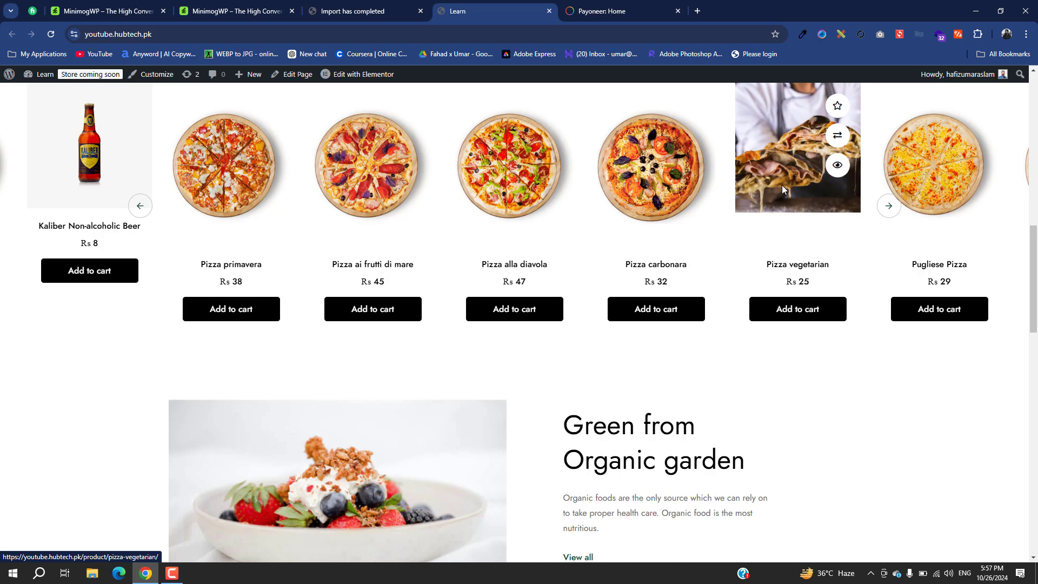
scroll(756, 188, down, 4)
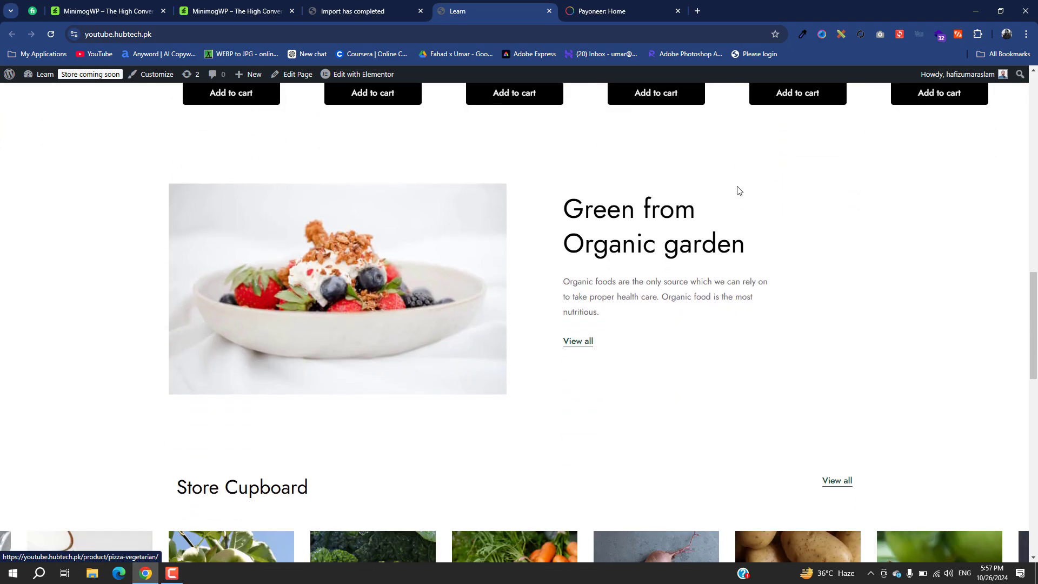
scroll(486, 371, down, 6)
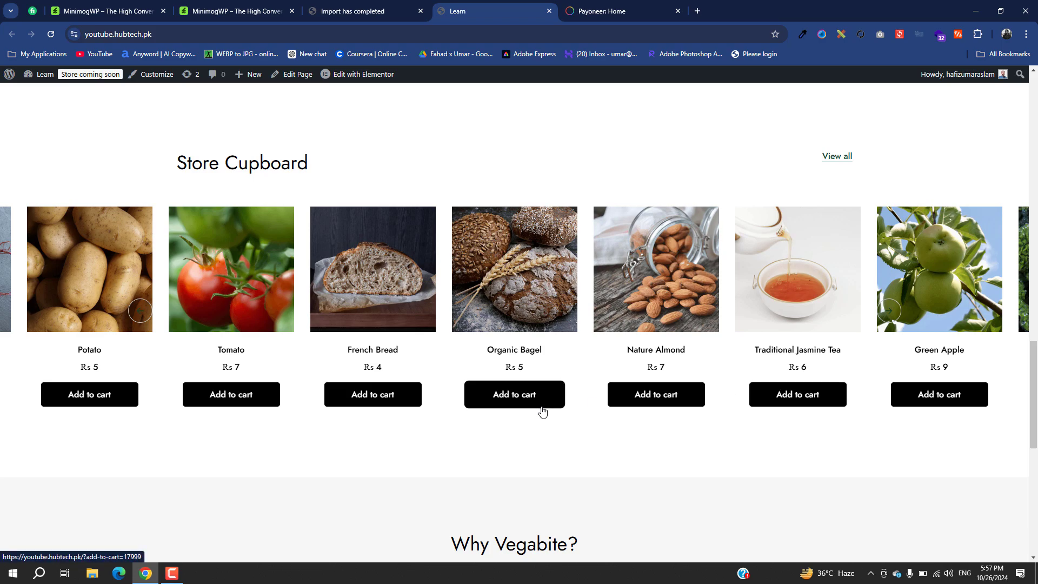
scroll(543, 408, down, 5)
scroll(543, 408, down, 2)
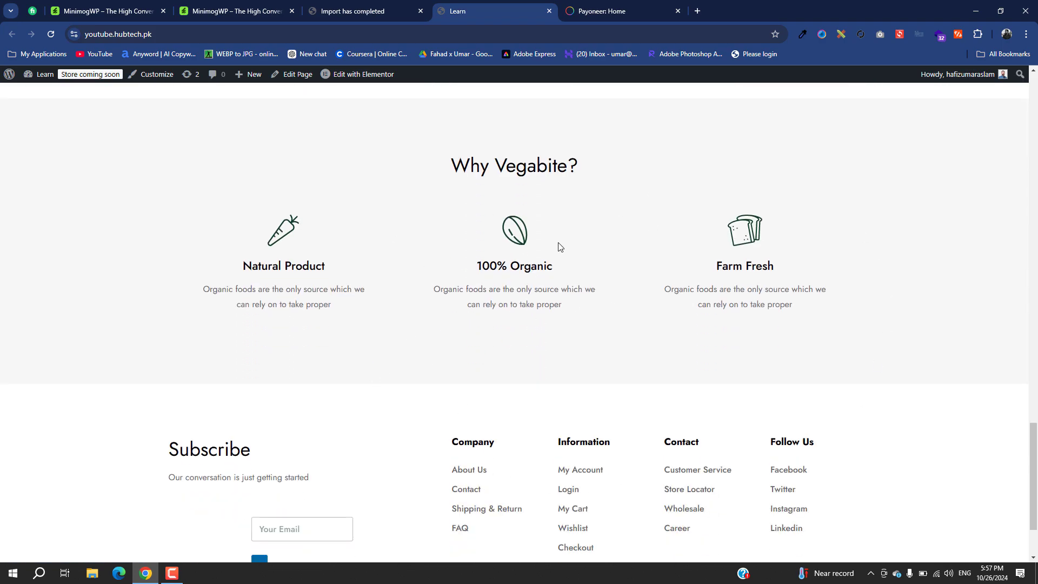
scroll(289, 308, down, 2)
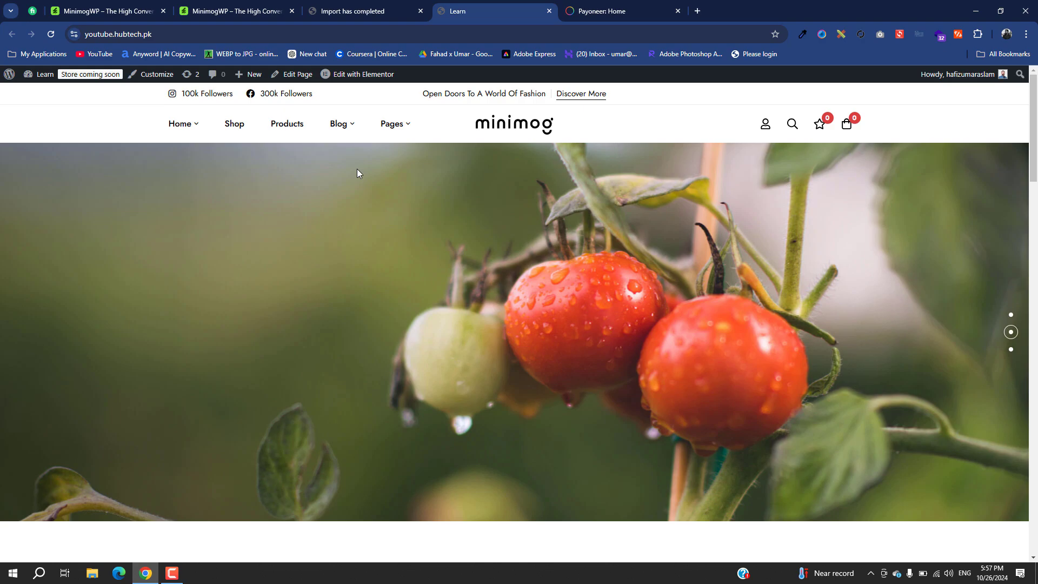
Open the Minimog theme options from the WordPress admin and review the Theme Styling settings for colors and typography.
click(319, 5)
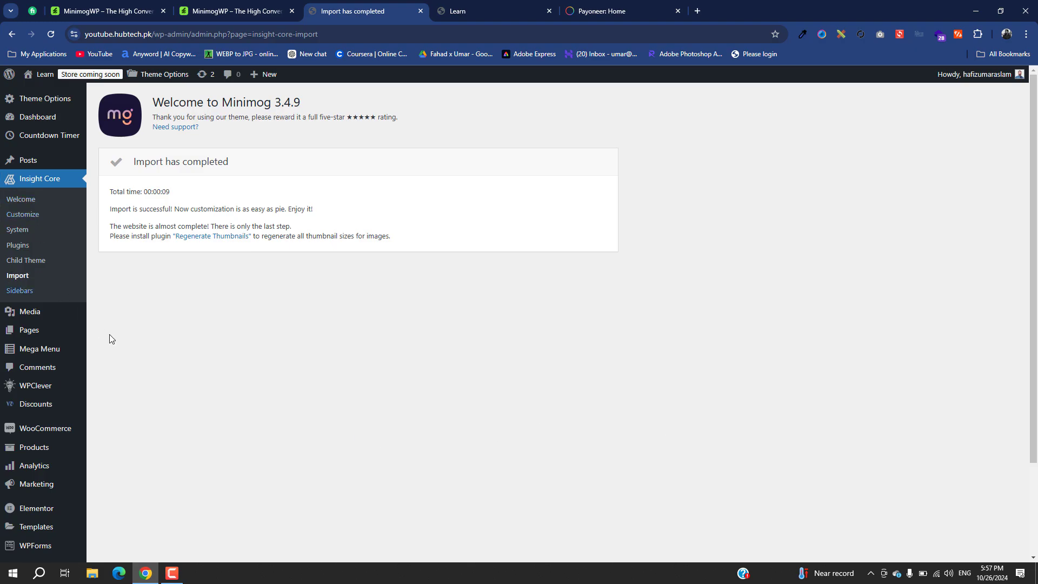
mouse_move(27, 103)
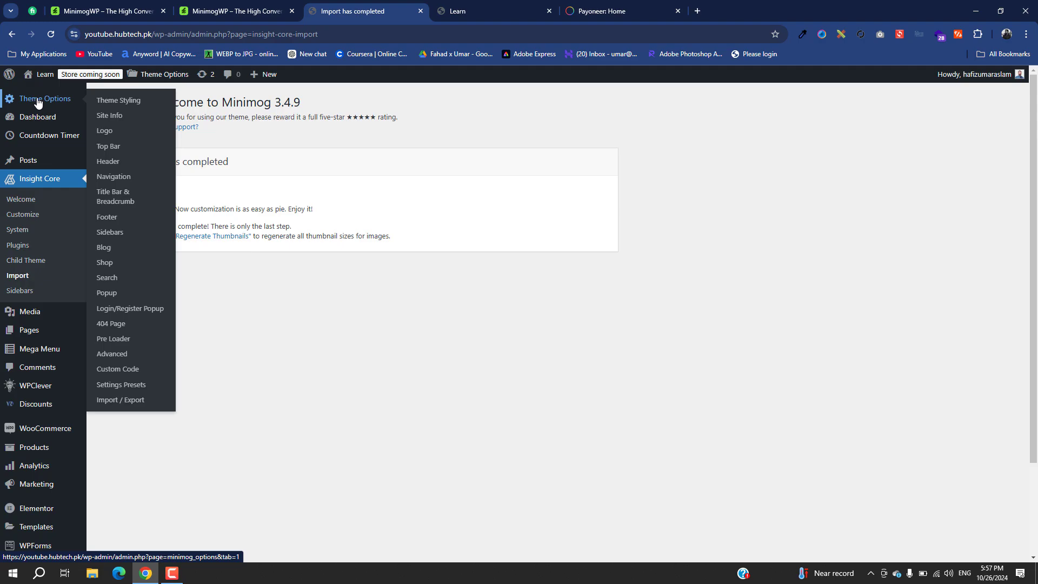
click(38, 104)
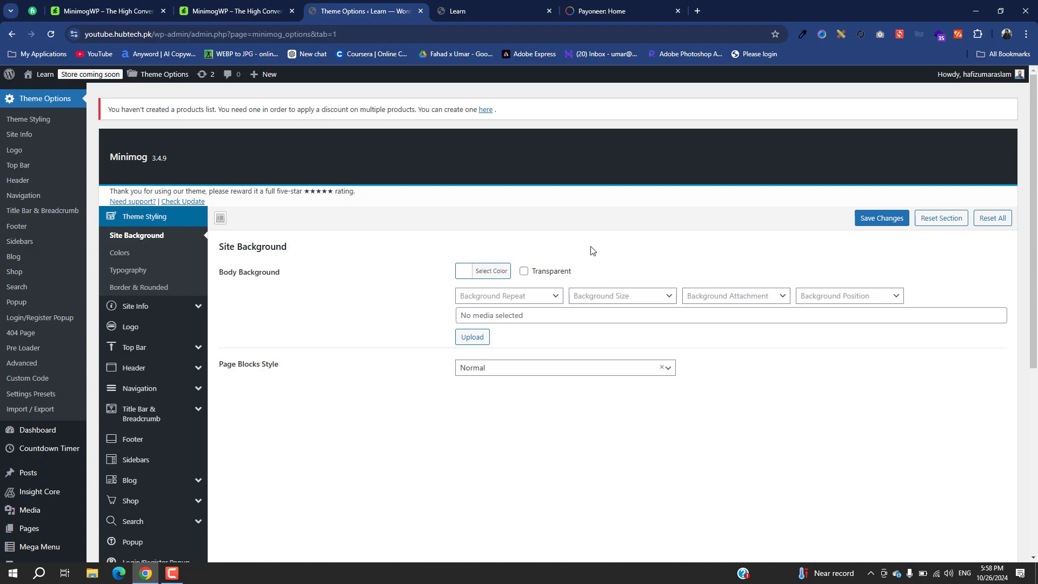
click(135, 254)
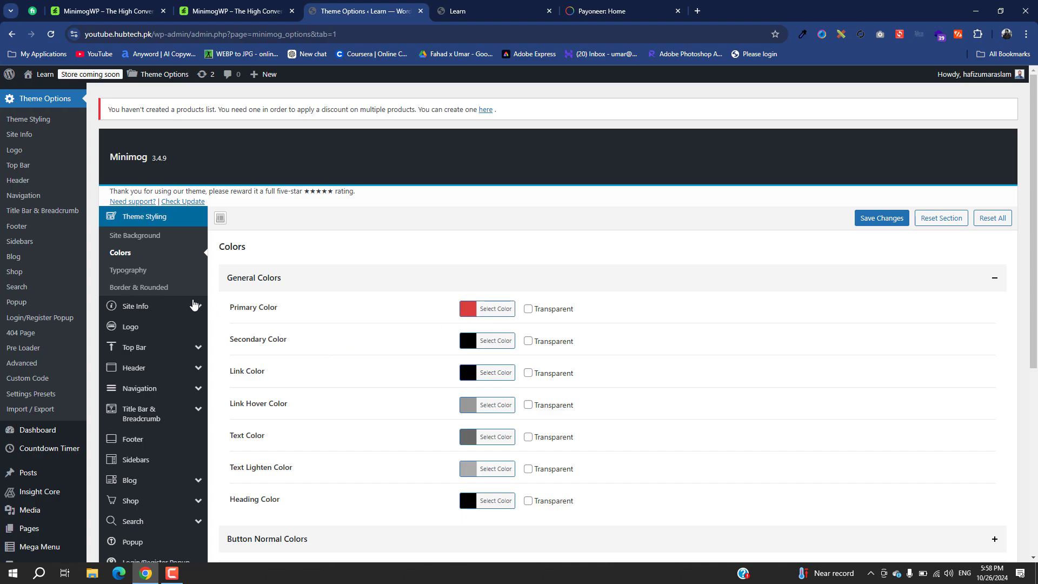
click(130, 270)
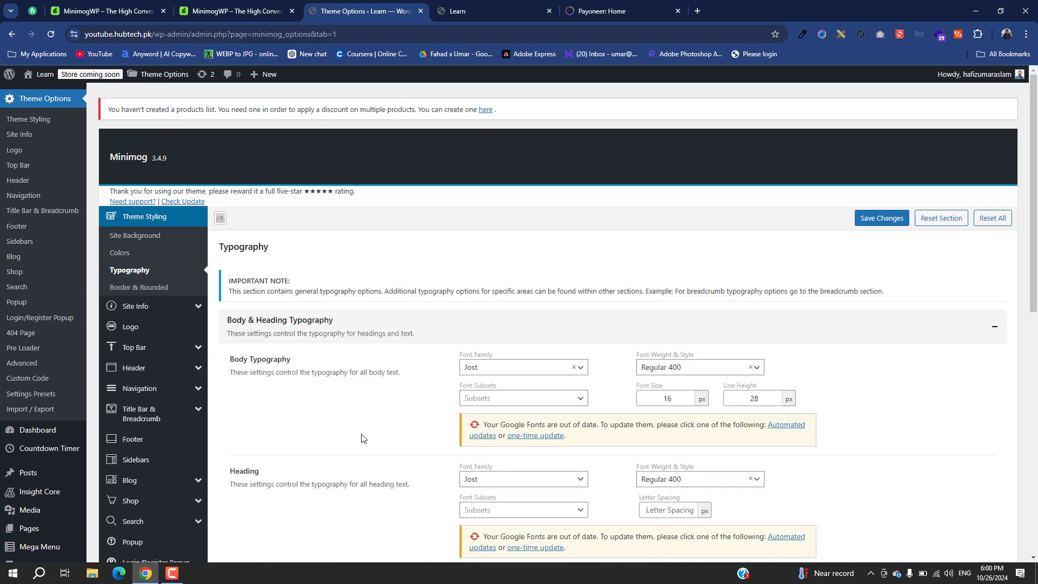
scroll(660, 464, down, 6)
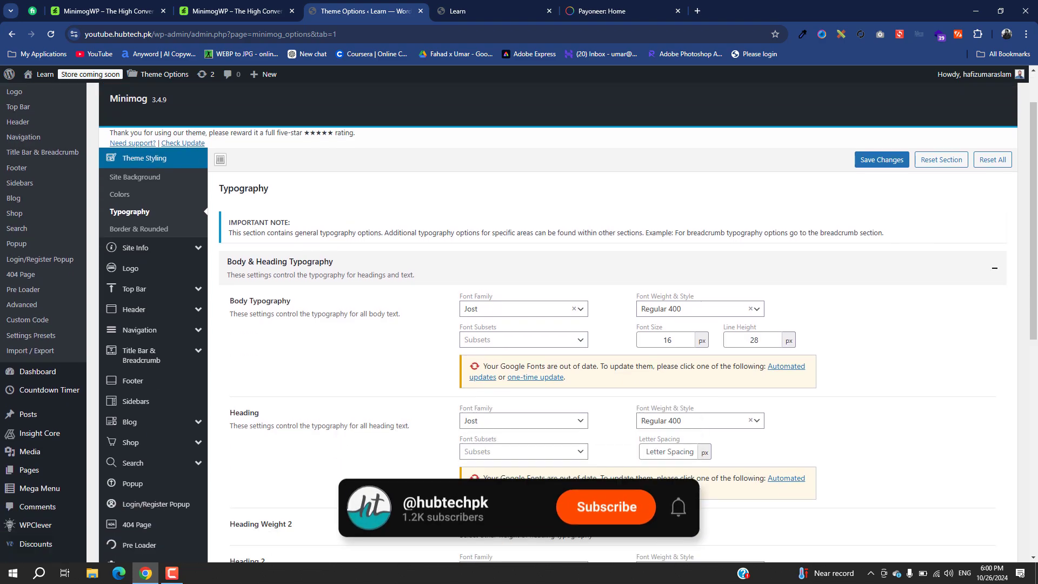
scroll(660, 465, up, 6)
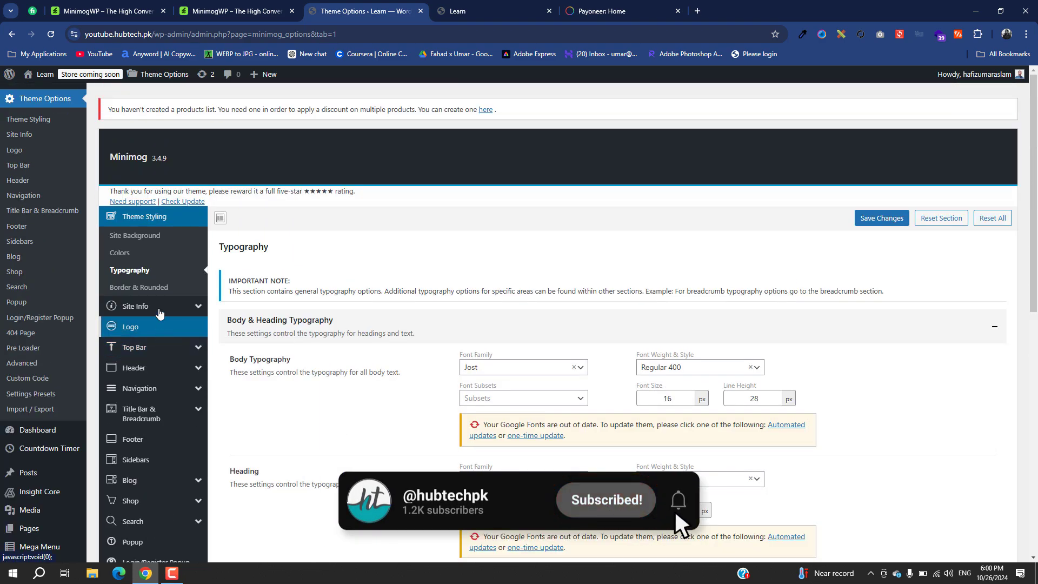
Review the Site Info settings, including the info list item's text and link URL and the social network entries.
click(135, 306)
click(596, 342)
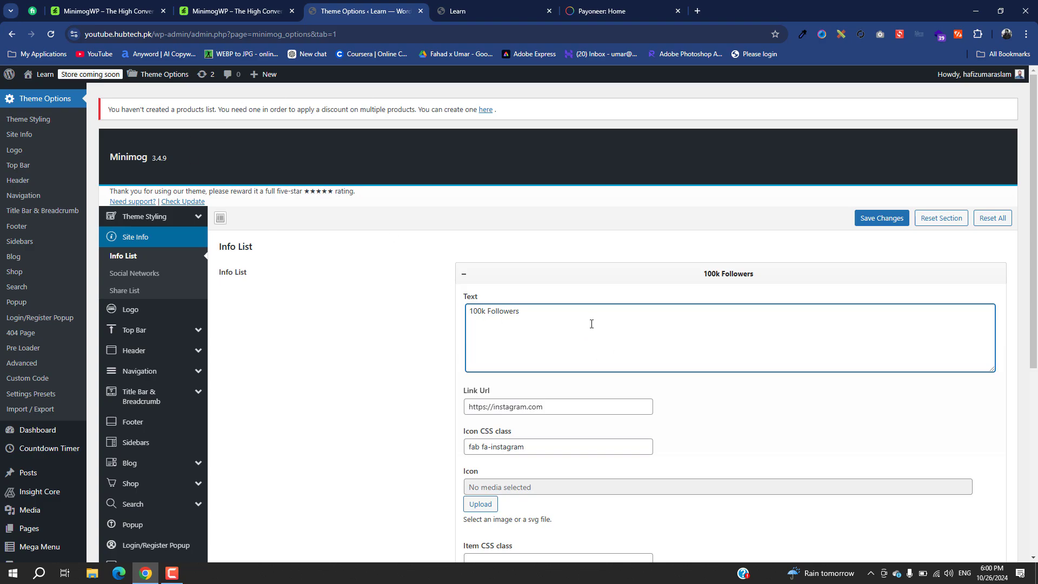
scroll(591, 324, down, 3)
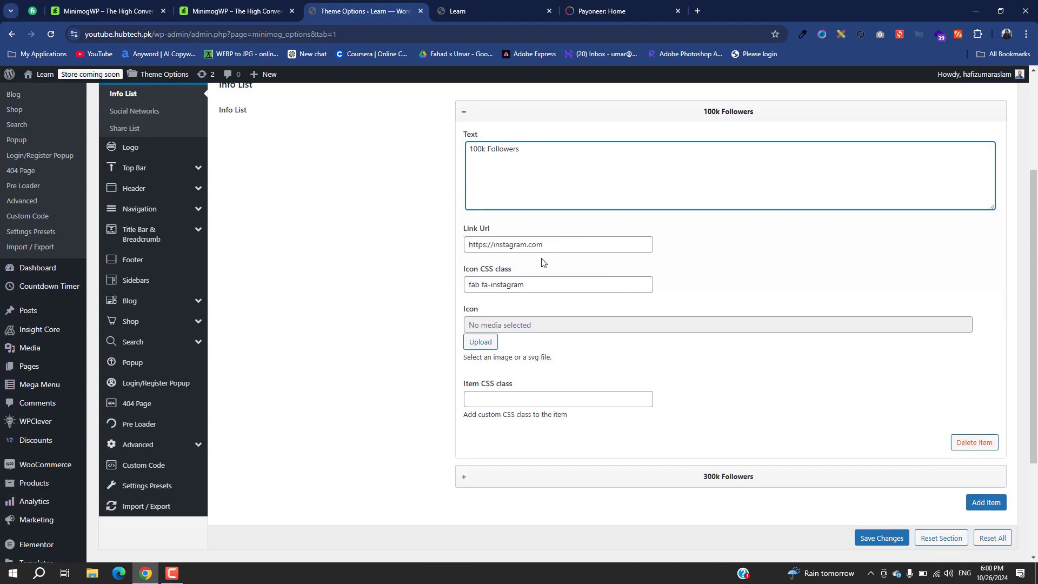
click(567, 251)
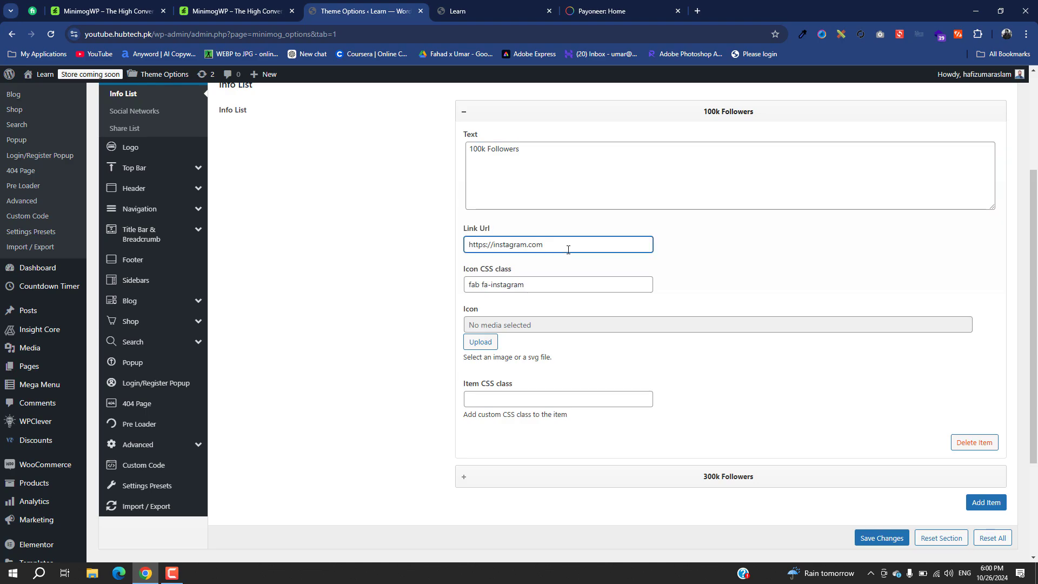
scroll(567, 249, up, 3)
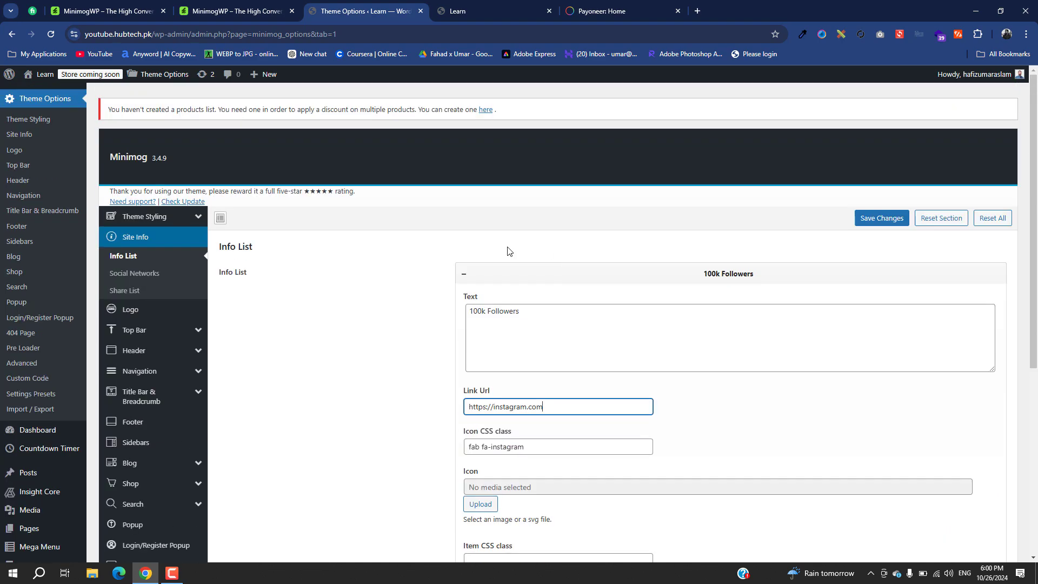
click(173, 278)
scroll(476, 394, down, 2)
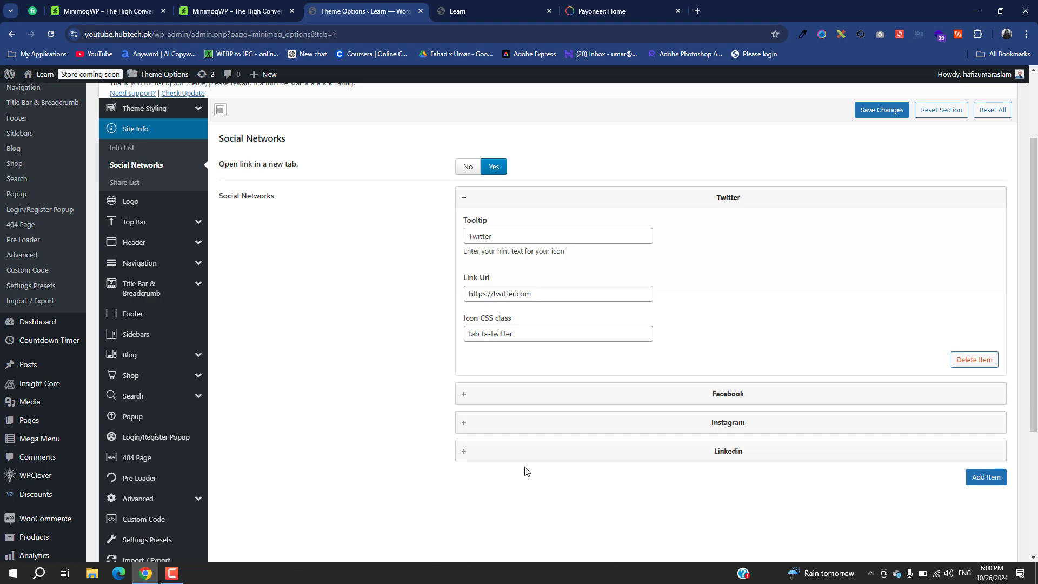
scroll(246, 407, up, 2)
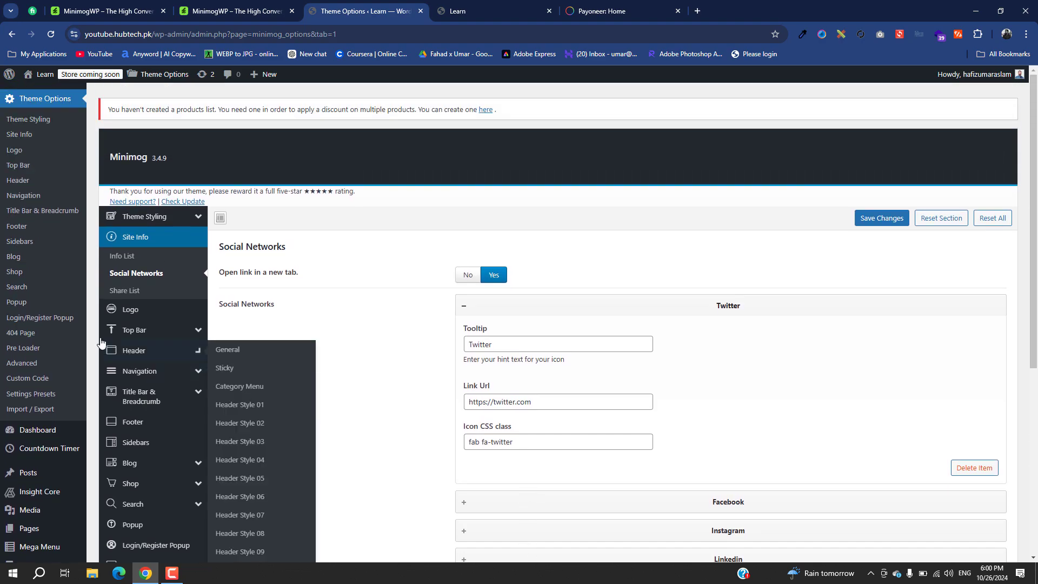
Review the Logo settings for the dark and light versions, the logo widths and the padding.
click(148, 309)
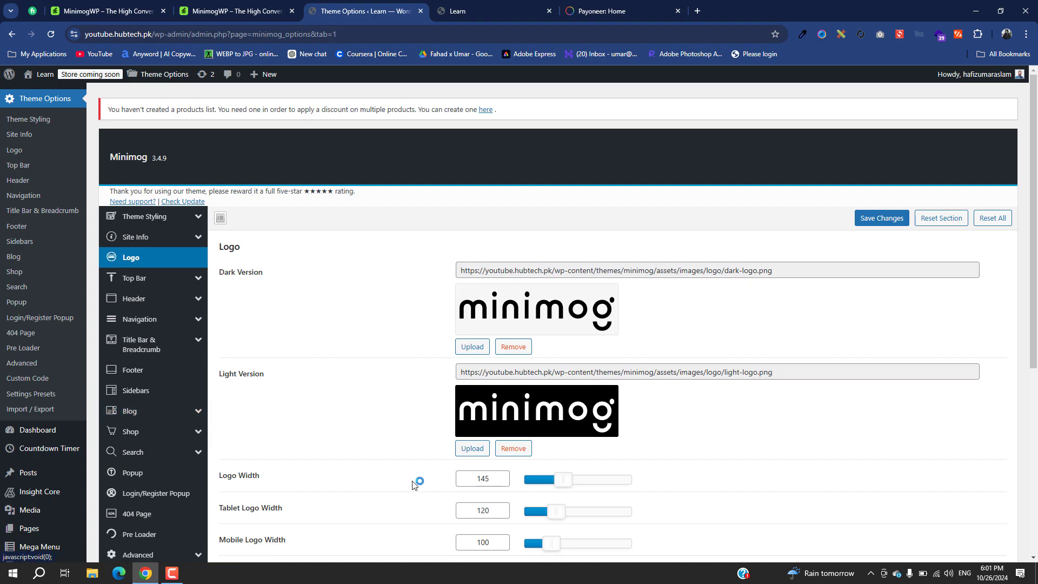
scroll(417, 479, down, 3)
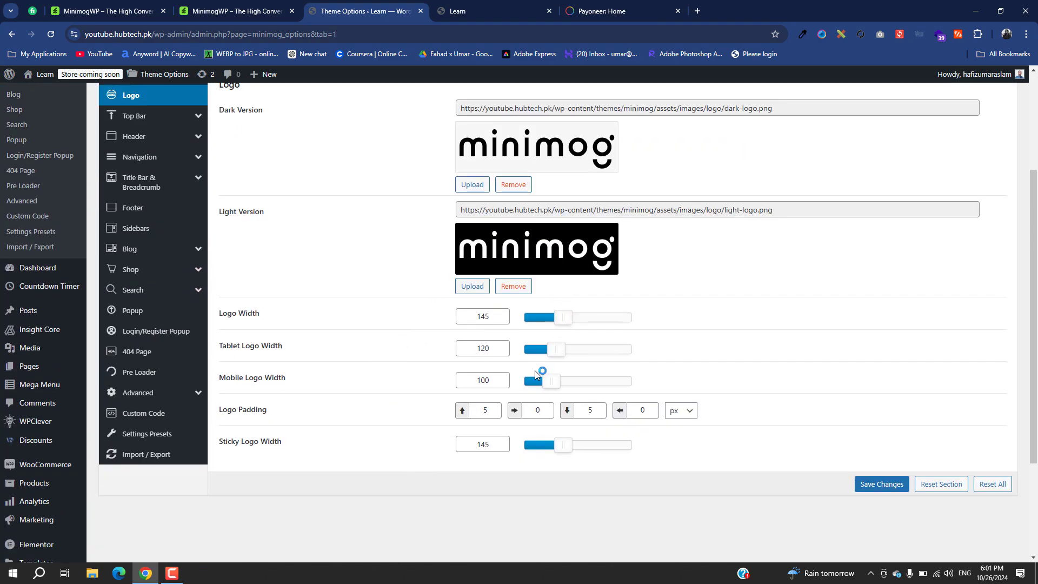
scroll(436, 358, down, 1)
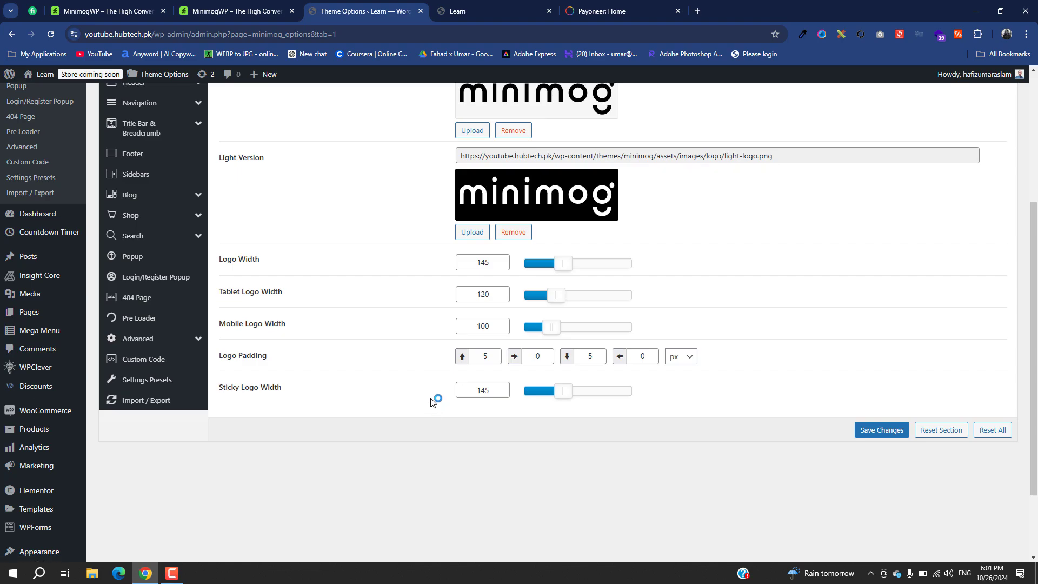
scroll(430, 401, up, 5)
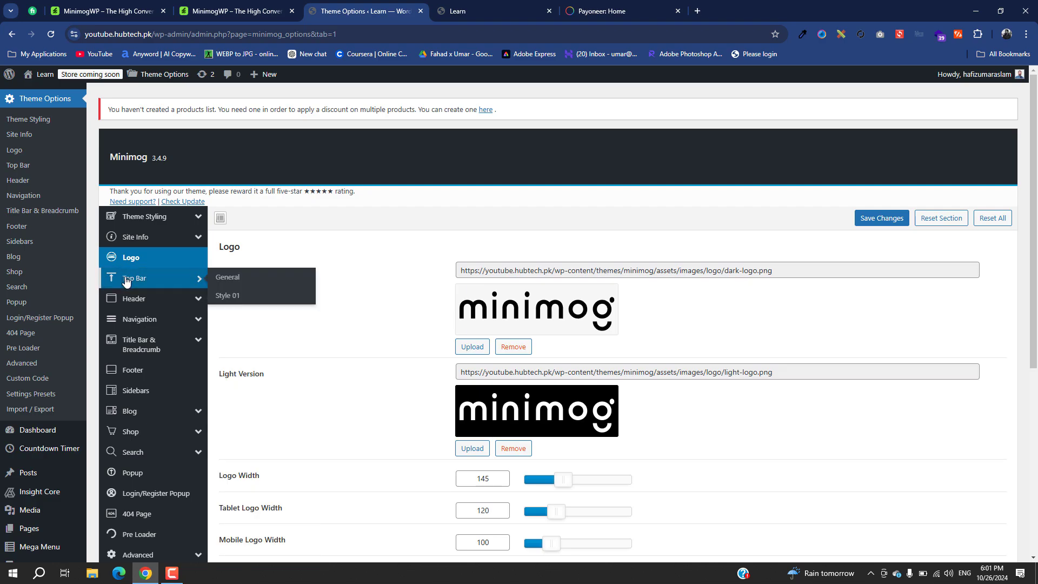
Review the general Top Bar settings, including the default top bar style, the component text and the marquee list.
click(126, 280)
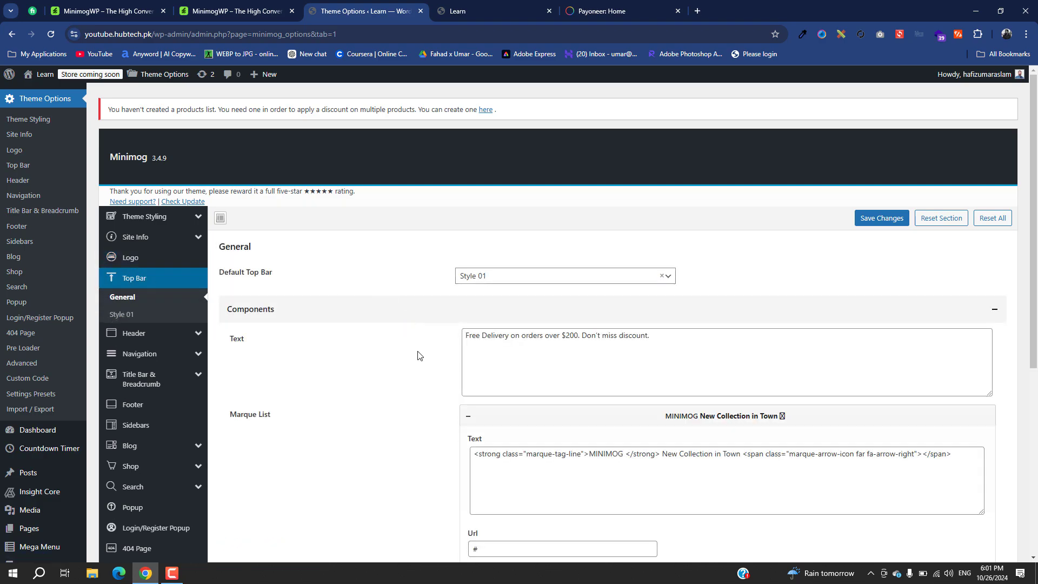
click(593, 277)
click(472, 379)
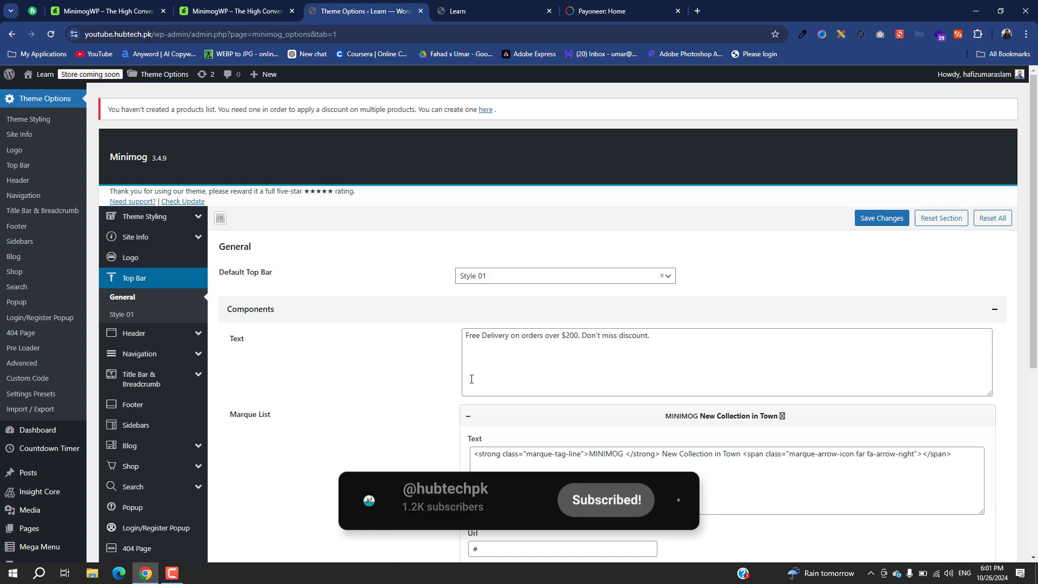
scroll(471, 379, down, 2)
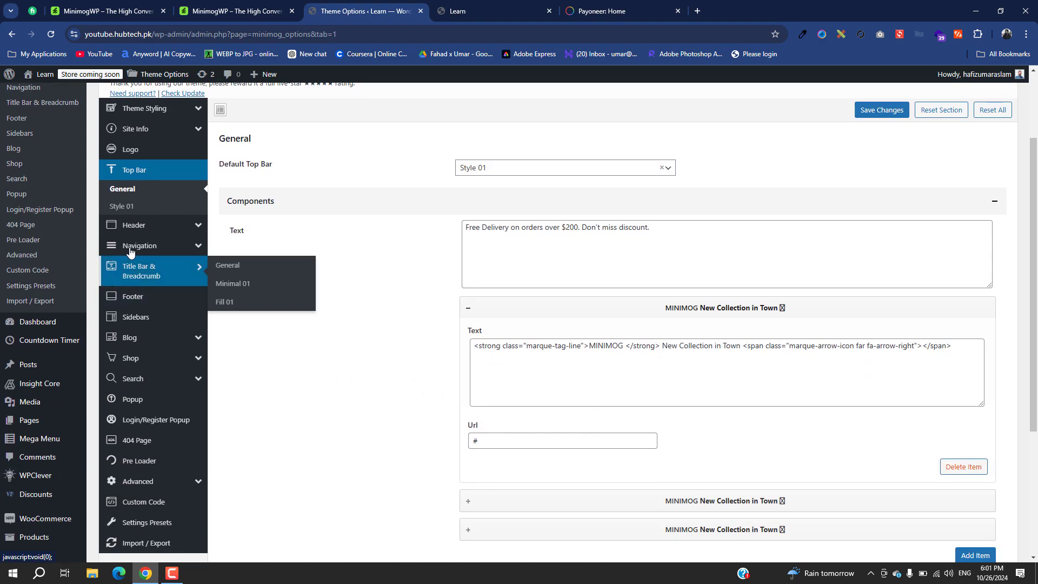
Expand the general Header settings and review the global header style, overlay, skin, text, secondary info list and available header styles.
click(139, 224)
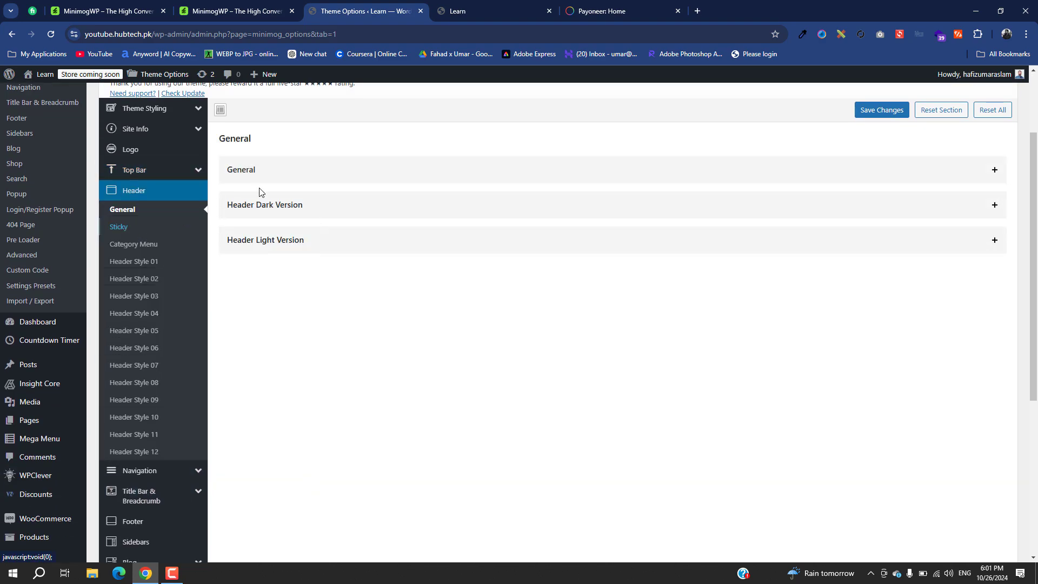
click(316, 171)
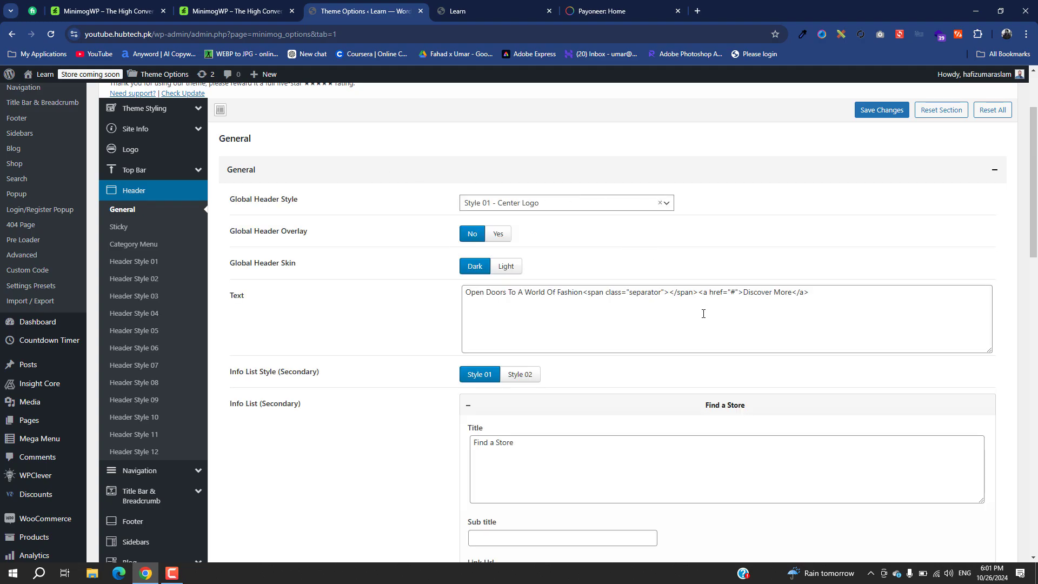
scroll(560, 425, down, 5)
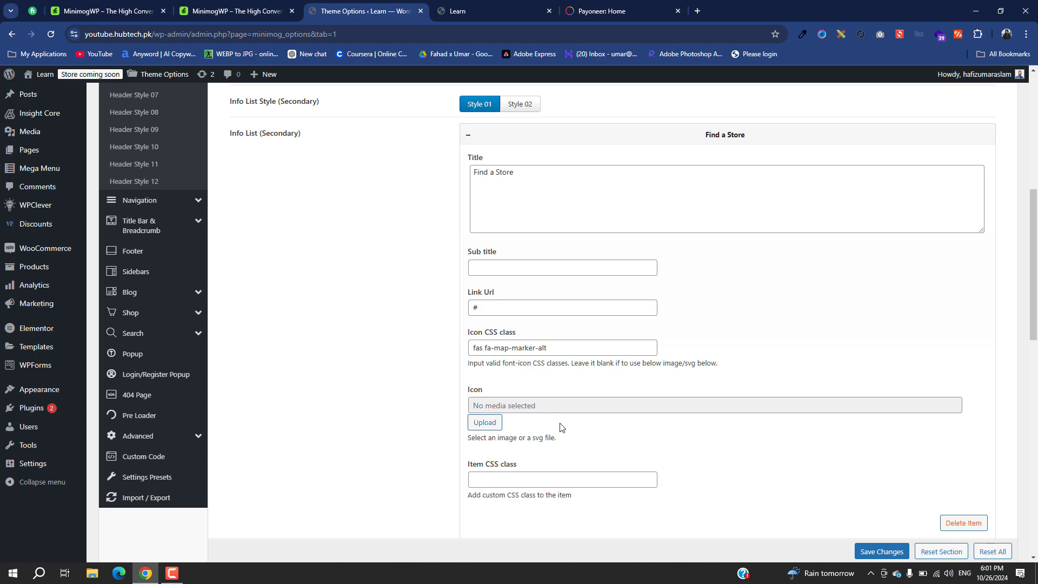
scroll(559, 427, down, 4)
scroll(559, 426, up, 10)
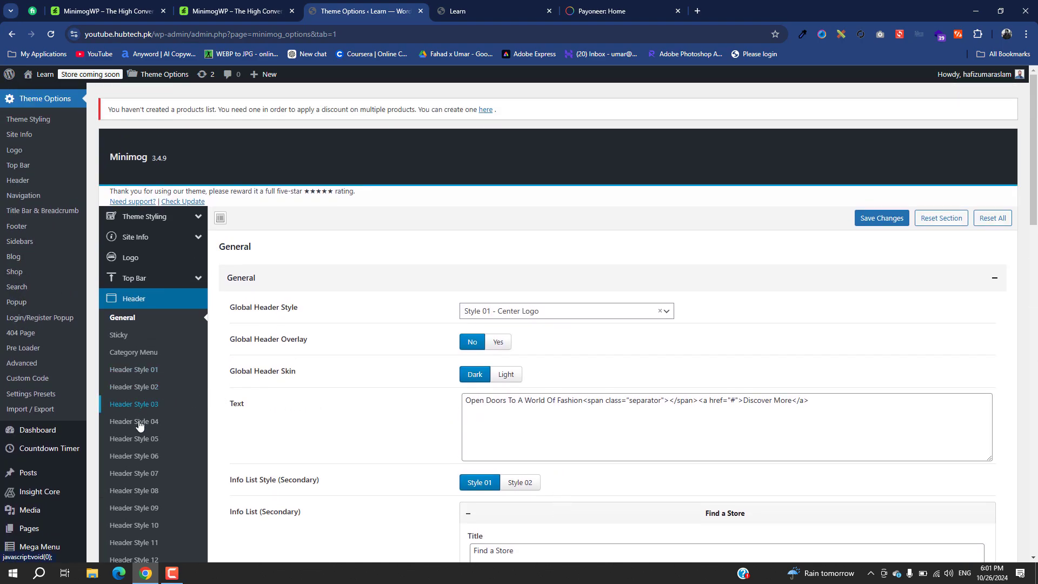
scroll(156, 469, down, 3)
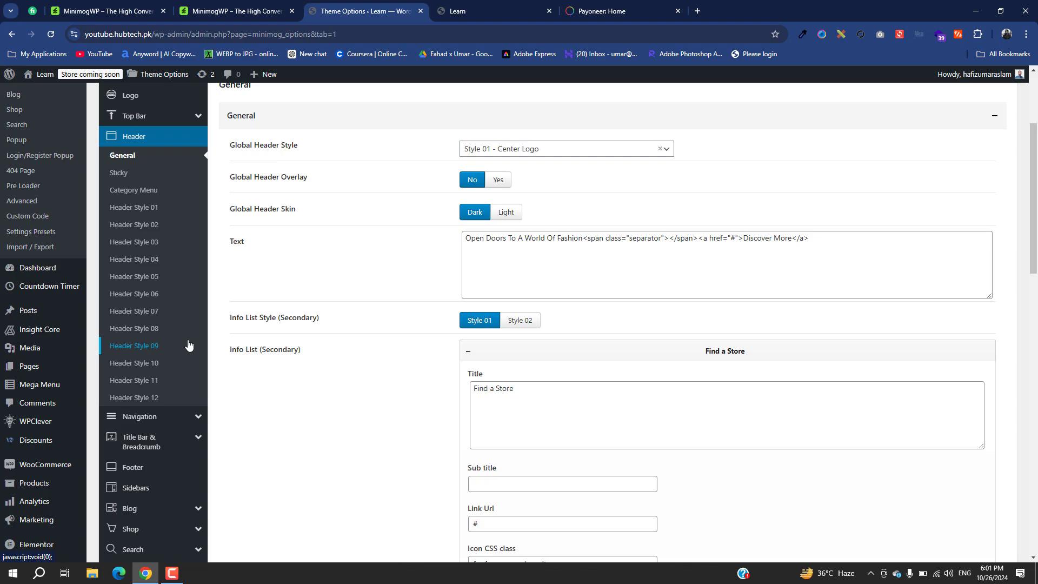
Review the Navigation settings for the desktop dropdown menu and open the Footer copyright text settings.
click(162, 416)
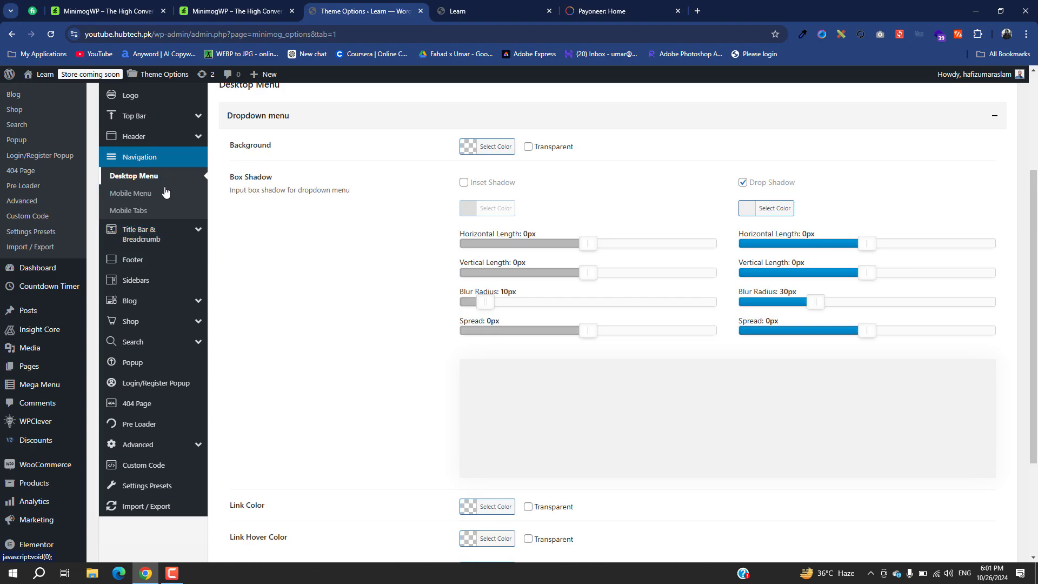
mouse_move(178, 237)
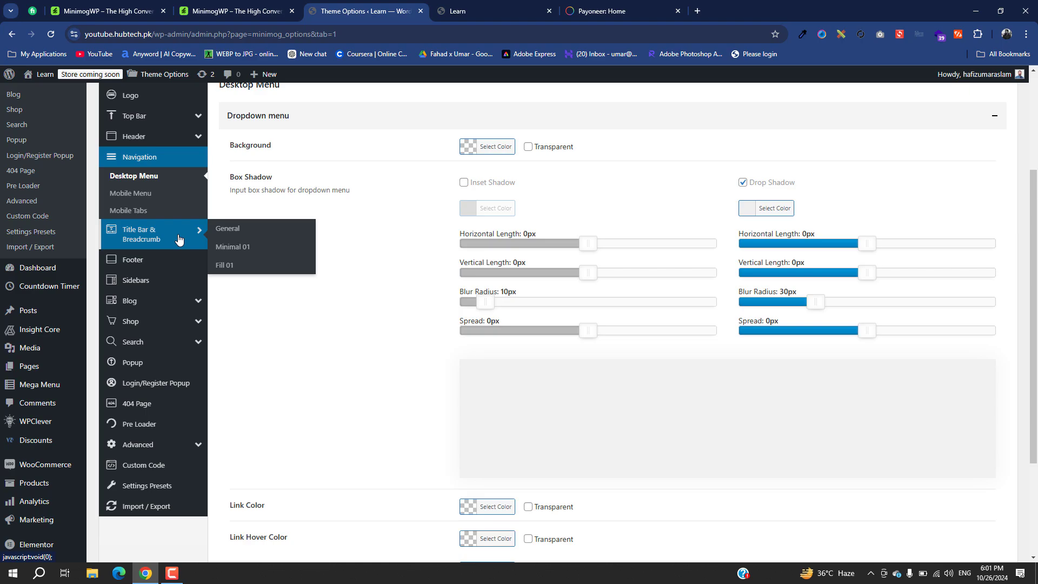
click(171, 259)
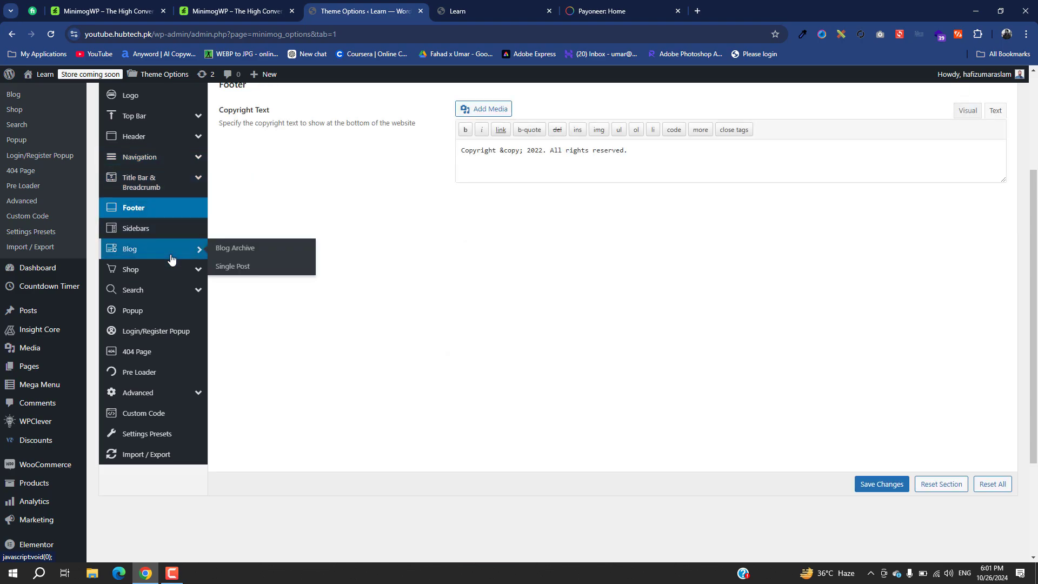
Review the Sidebars width and offset settings, and open the Blog Archive settings to view their header, title bar, sidebar and layout sections.
click(170, 239)
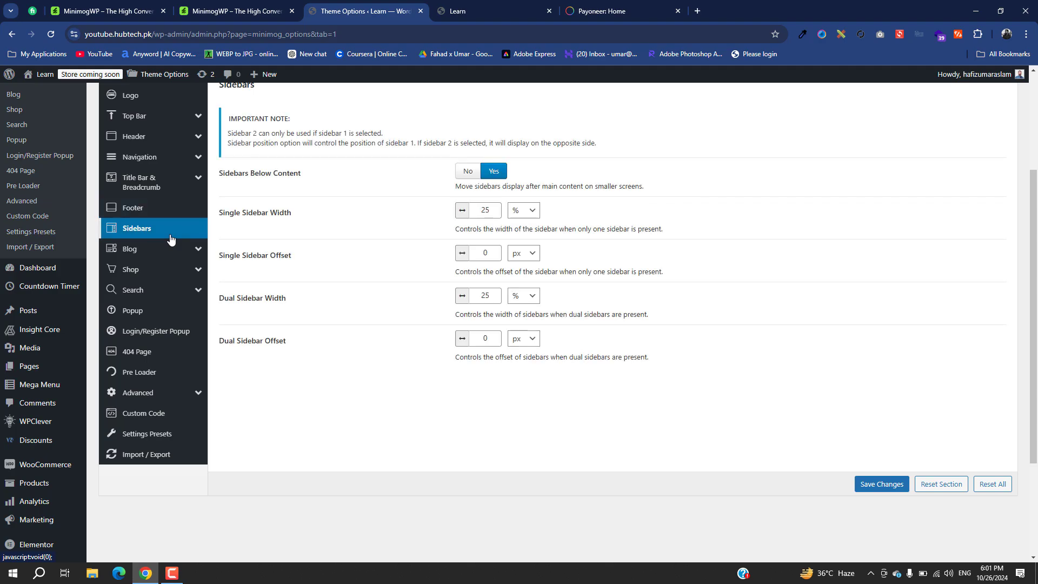
mouse_move(178, 270)
click(167, 249)
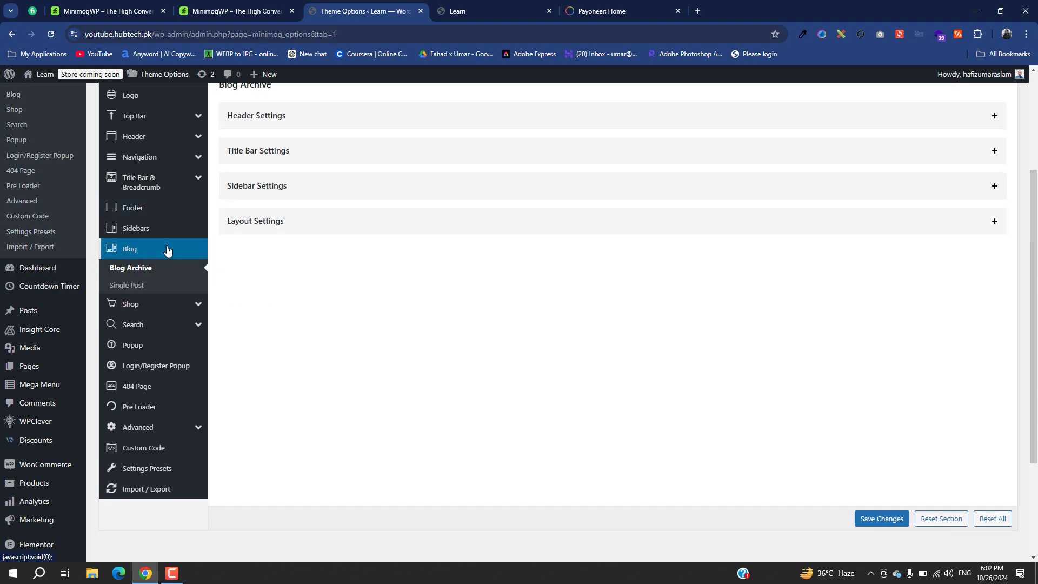
scroll(285, 298, up, 2)
scroll(281, 294, down, 3)
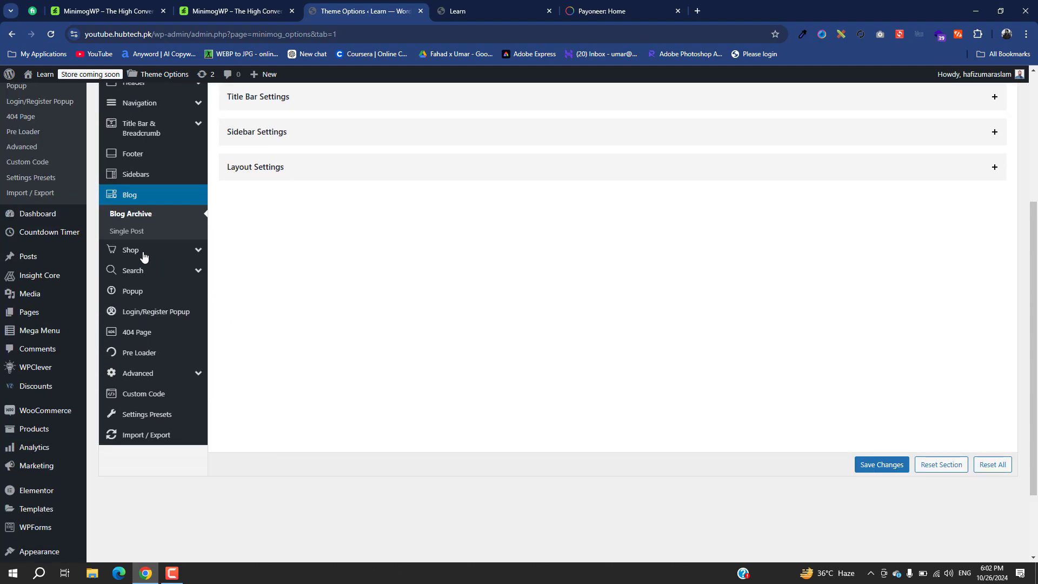
Open the Pre Loader settings and review the visibility, style, background color, GIF image and image width options.
mouse_move(146, 254)
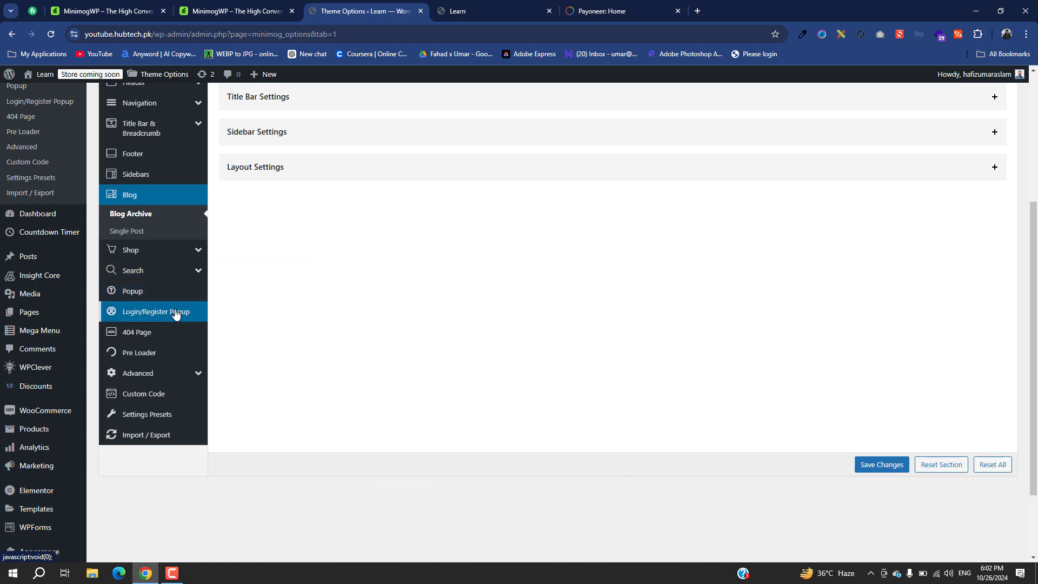
click(159, 359)
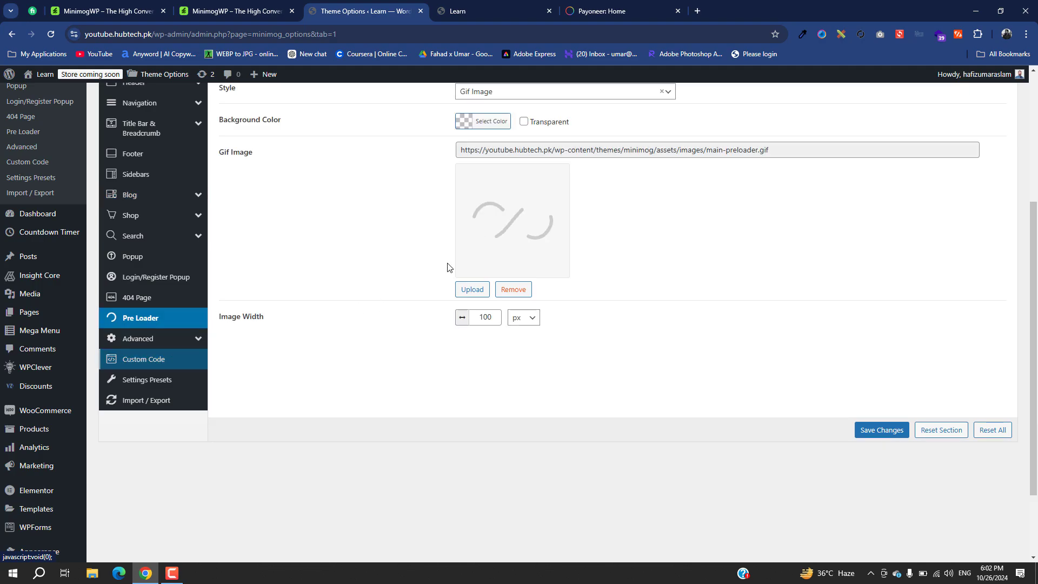
scroll(382, 280, up, 1)
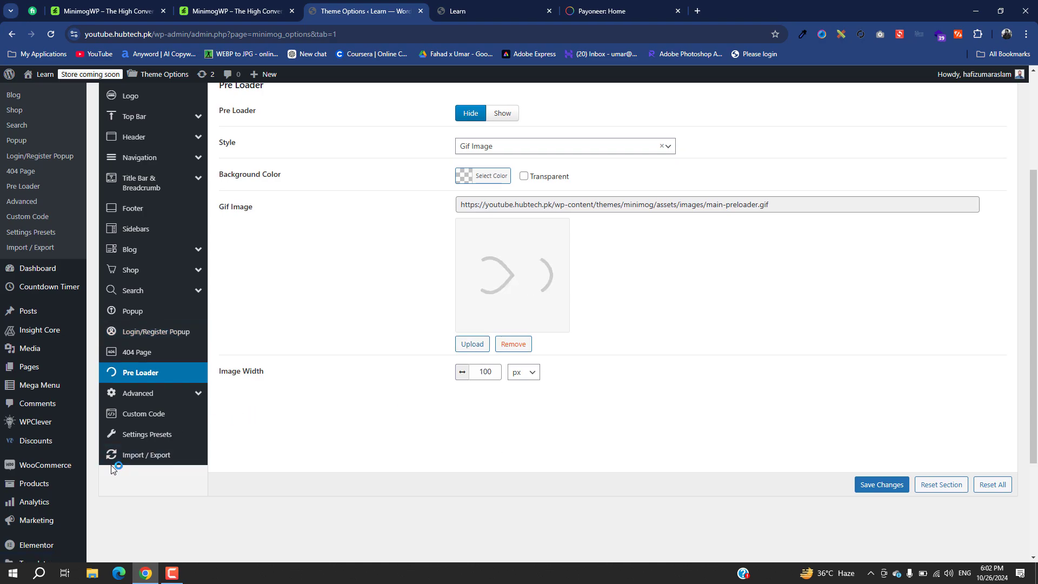
scroll(112, 468, up, 3)
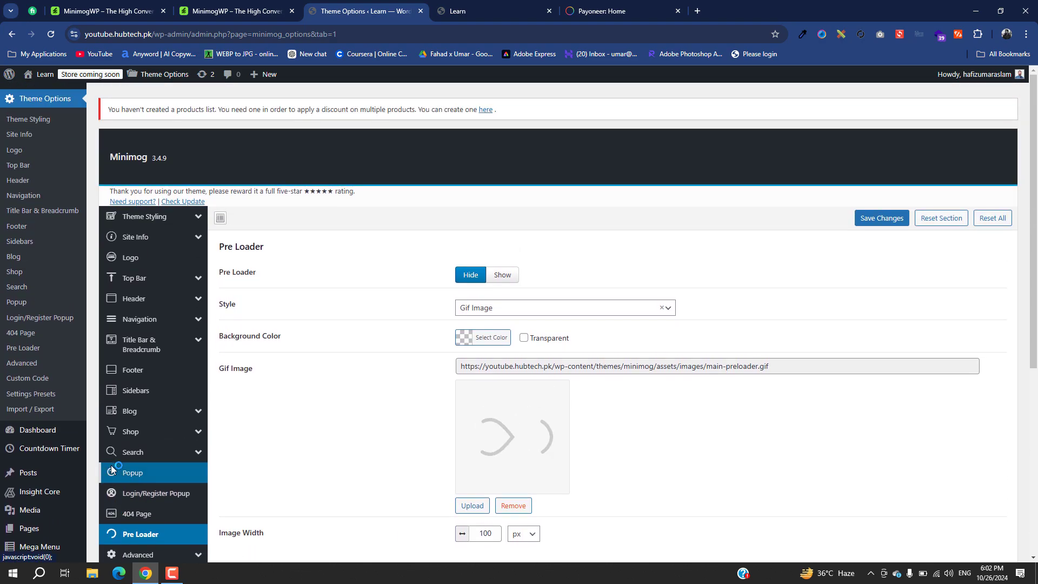